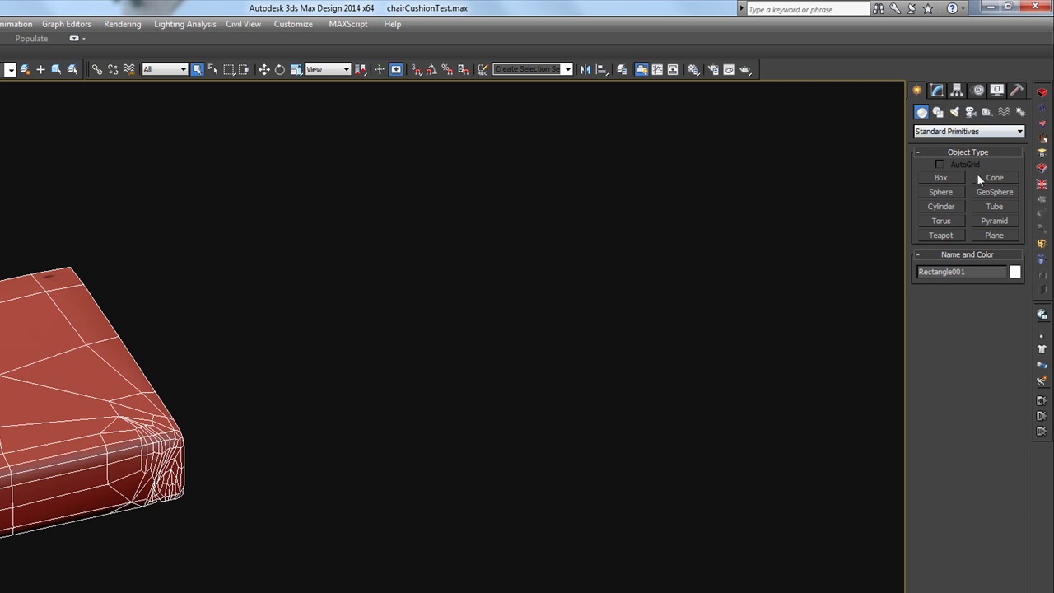
Draw a square rectangle spline about 8'9" by 8'9" in the top view, beside the existing cushion
left_click(937, 112)
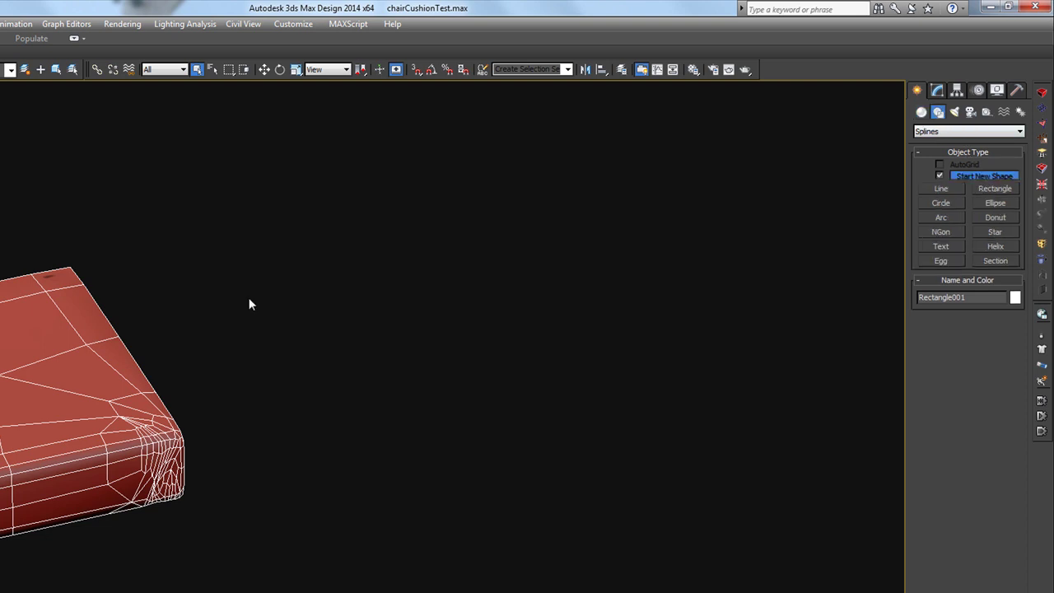
key("t")
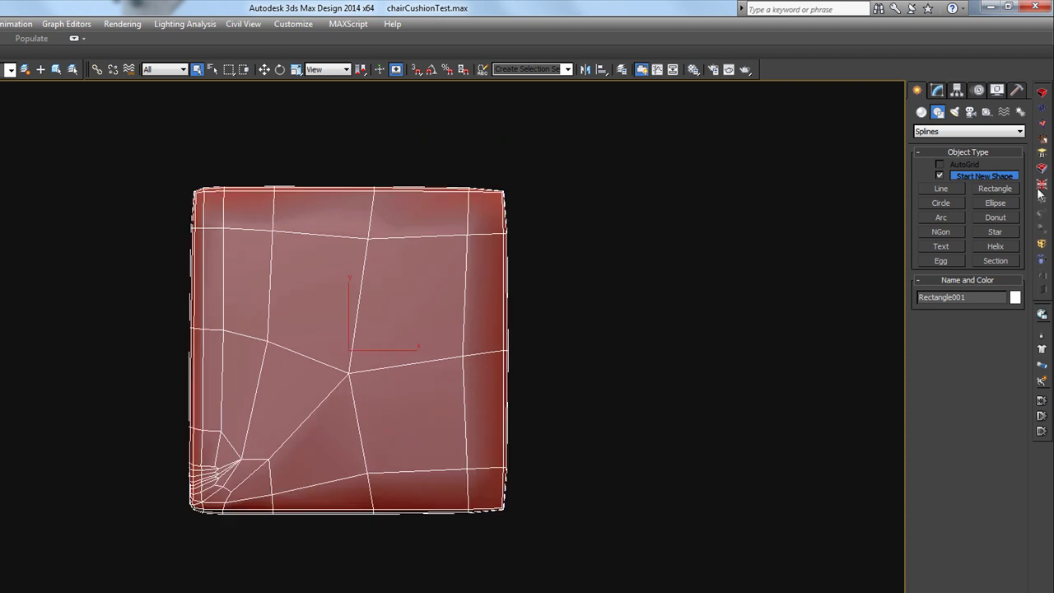
left_click(995, 189)
middle_click_drag(739, 296, 447, 276)
left_click_drag(343, 178, 666, 496)
Extrude the new square 2'0", checking its thickness against the existing cushion in the front view
key("f")
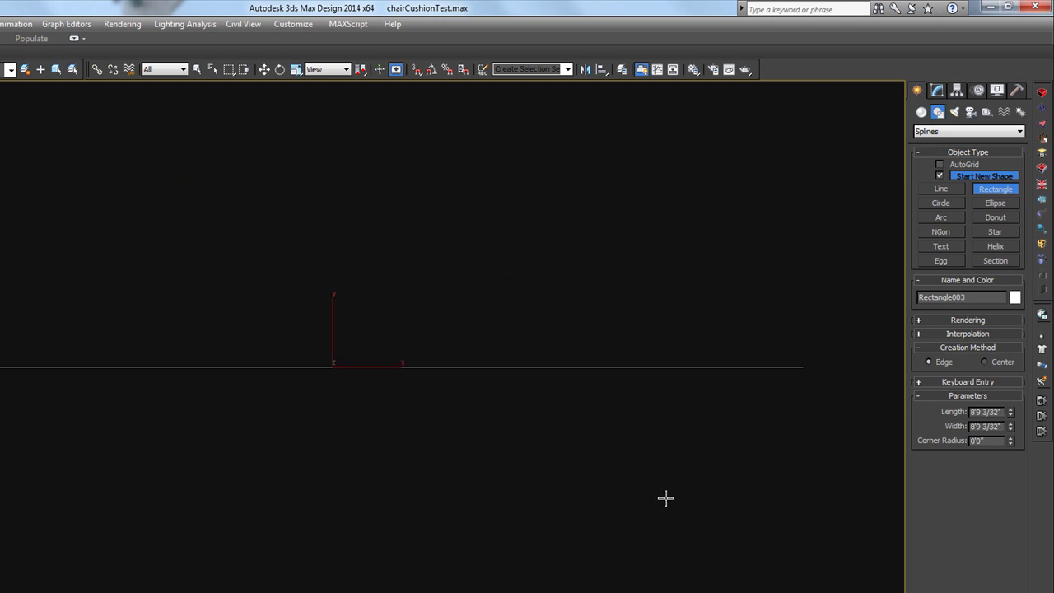
scroll(675, 489, "down", 3)
scroll(716, 461, "down", 2)
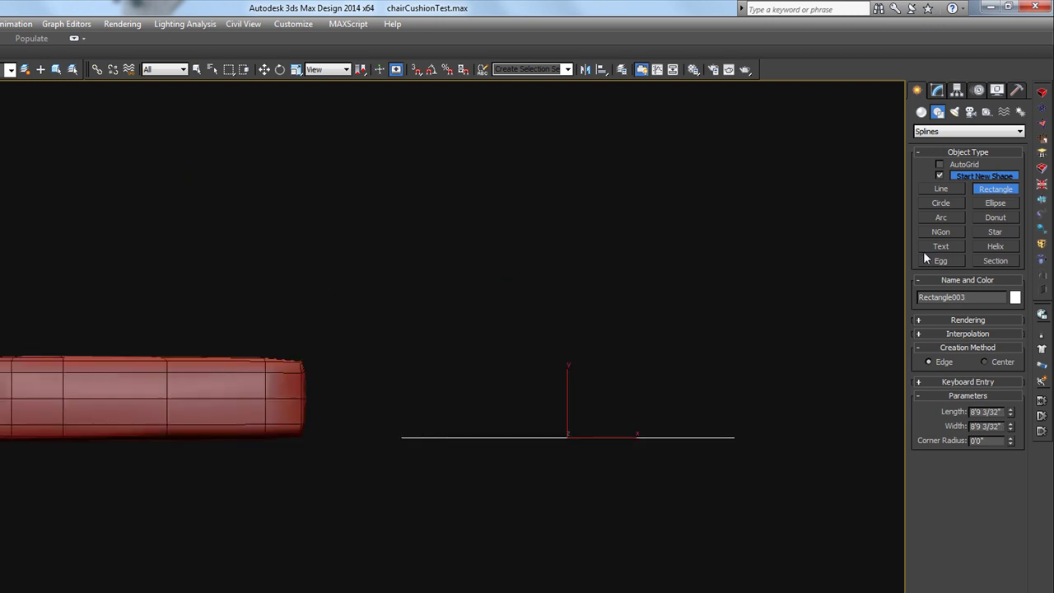
left_click(1040, 201)
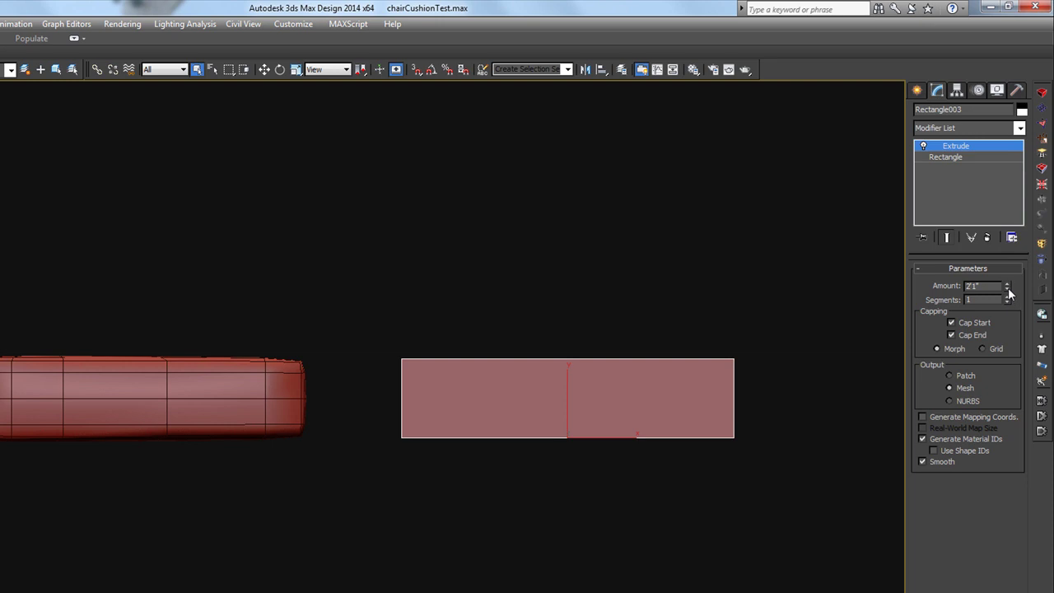
left_click_drag(1009, 292, 1006, 289)
Convert the extruded square box to an Editable Poly
middle_click_drag(605, 386, 649, 416, "alt")
right_click(650, 415)
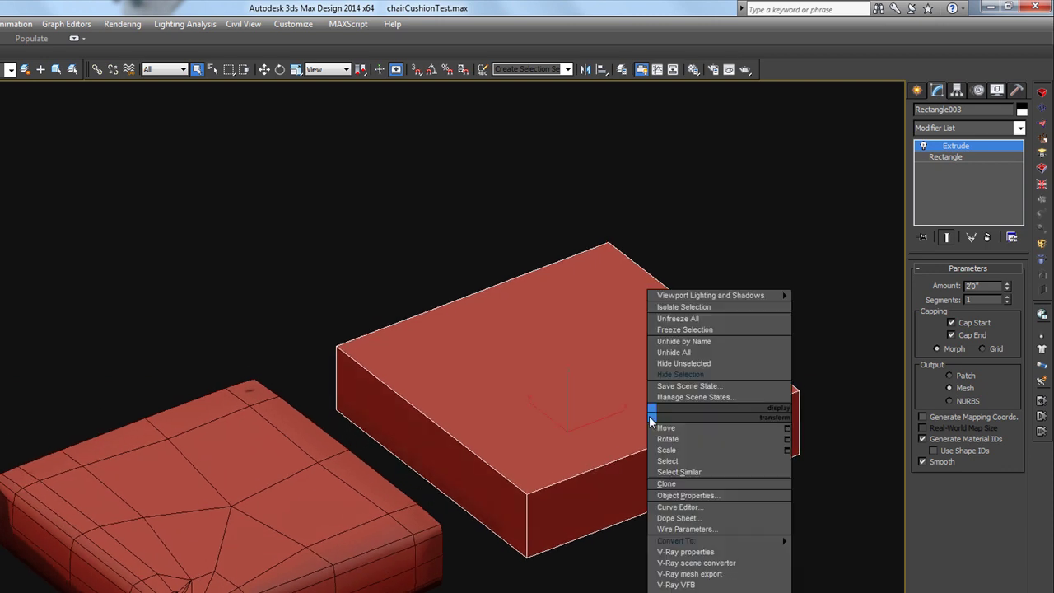
mouse_move(790, 541)
left_click(819, 548)
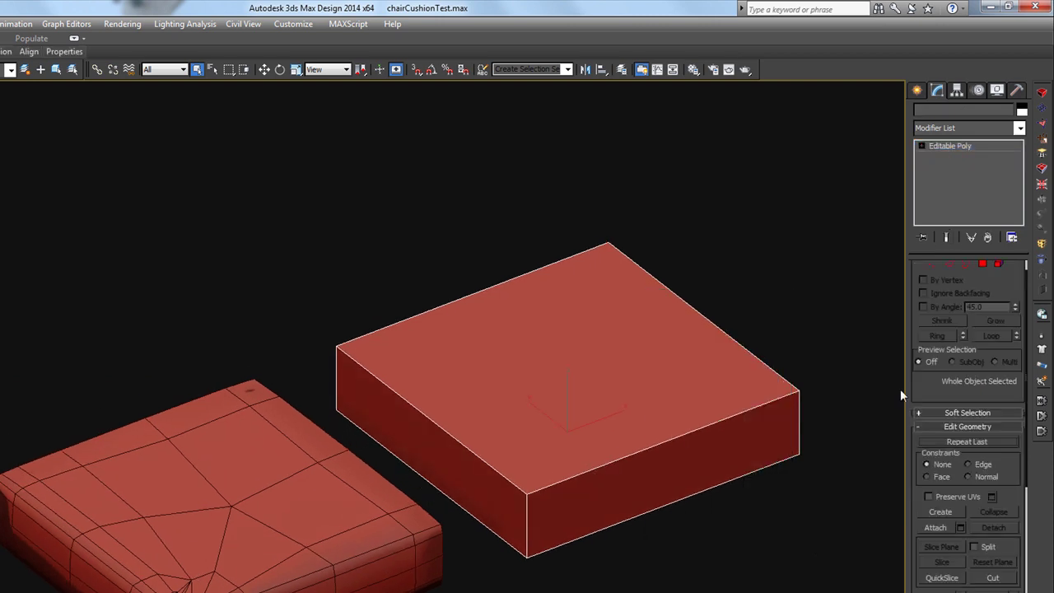
Connect the box's four parallel edges along one direction with 9 evenly spaced segments
key("2")
middle_click_drag(741, 448, 676, 454, "alt")
left_click_drag(607, 559, 570, 238)
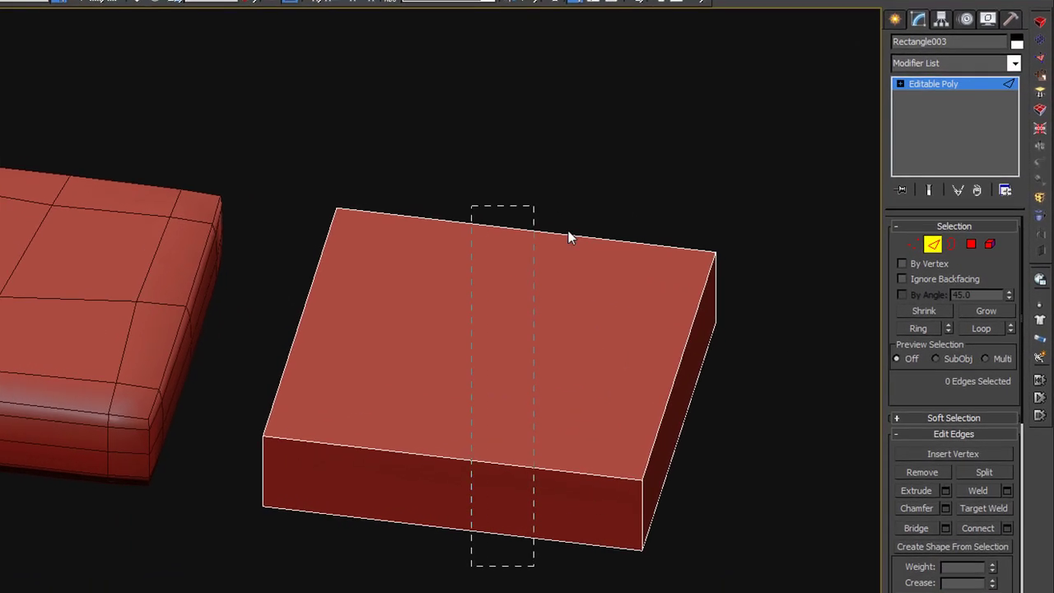
left_click(1007, 528)
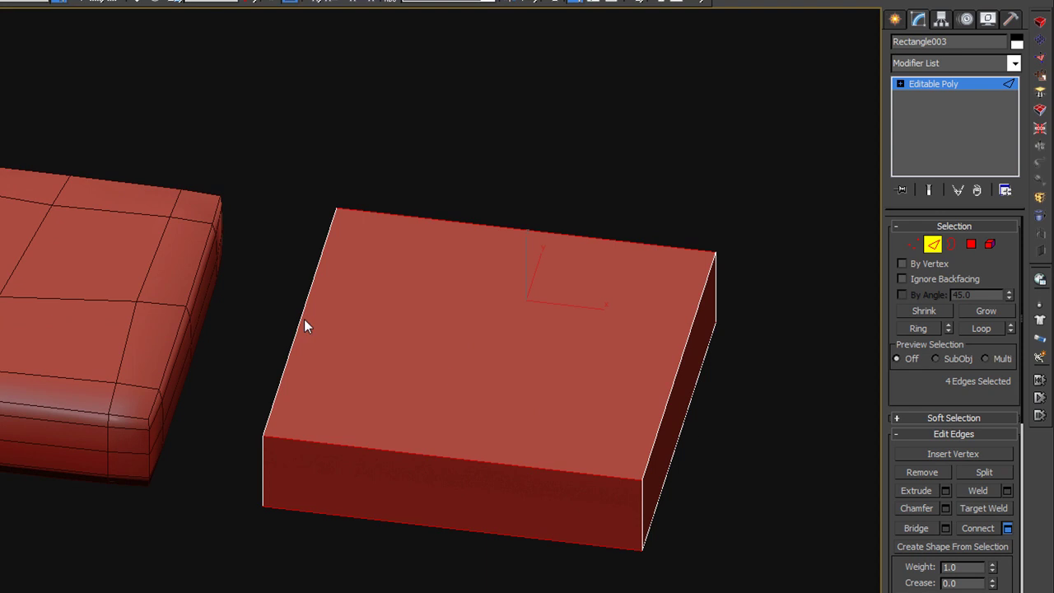
left_click_drag(226, 350, 225, 345)
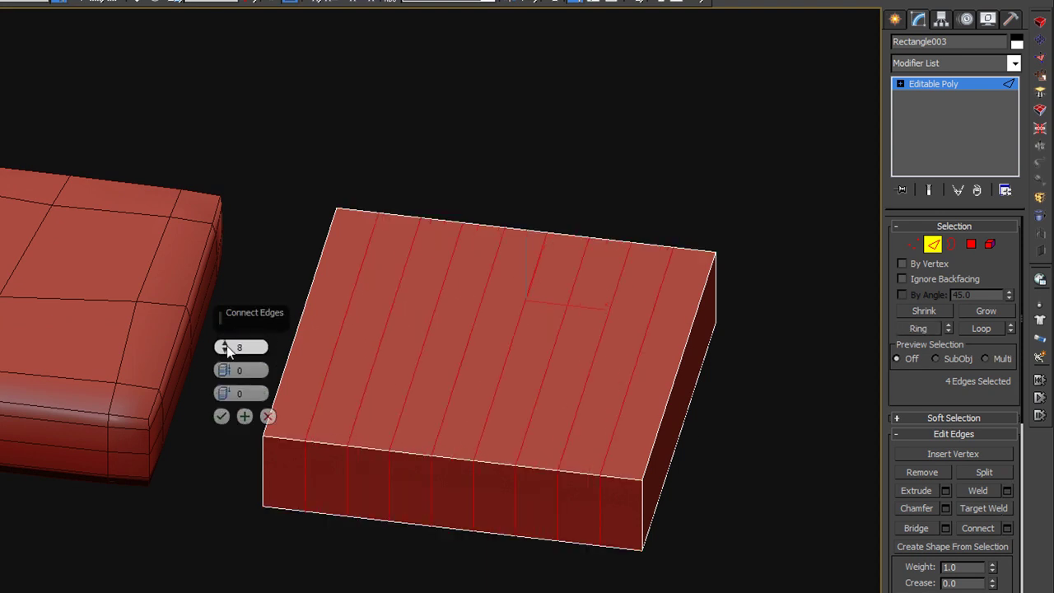
left_click(221, 416)
Connect the 22 crosswise edges with 9 segments to form a square grid on the top and bottom faces
middle_click_drag(697, 504, 713, 444, "alt")
left_click_drag(722, 426, 219, 333)
left_click(1007, 524)
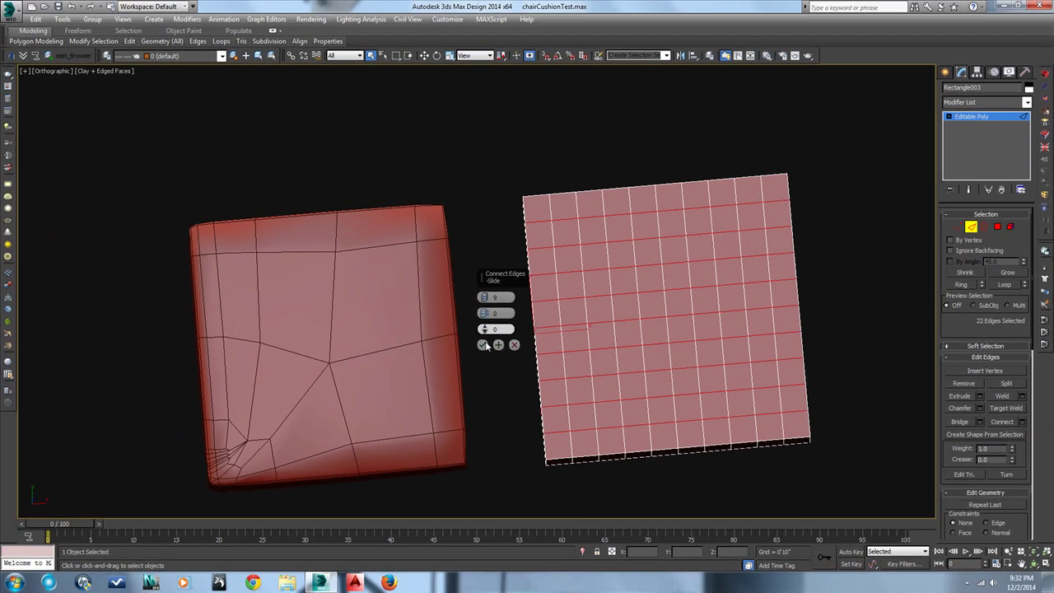
left_click(230, 415)
Select the complete perimeter of edges around the box's top face by looping from edges at one corner
middle_click_drag(752, 381, 782, 295, "alt")
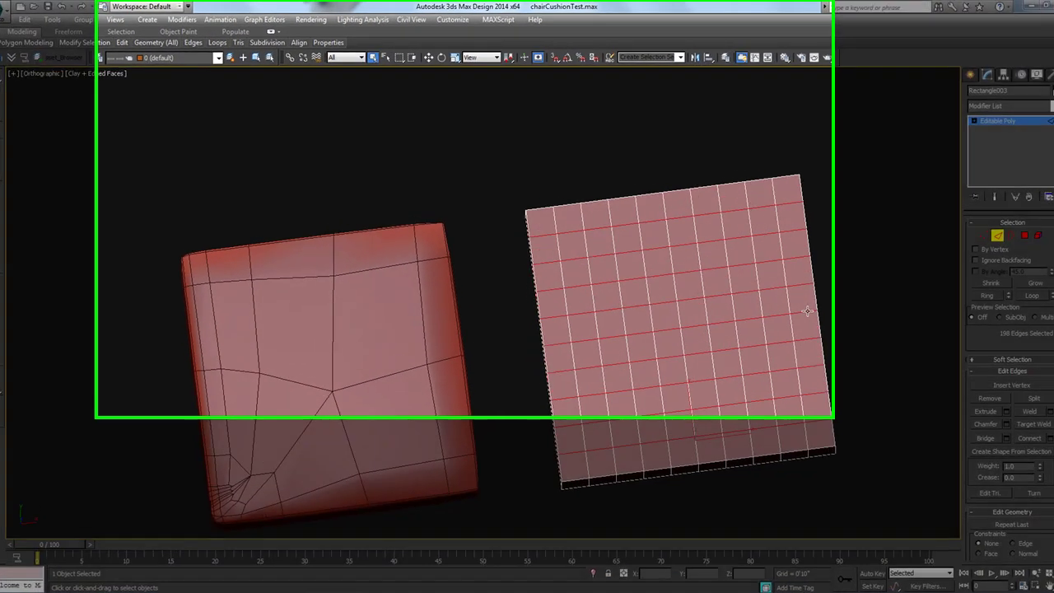
middle_click_drag(1008, 439, 960, 456, "alt")
scroll(949, 456, "up", 3)
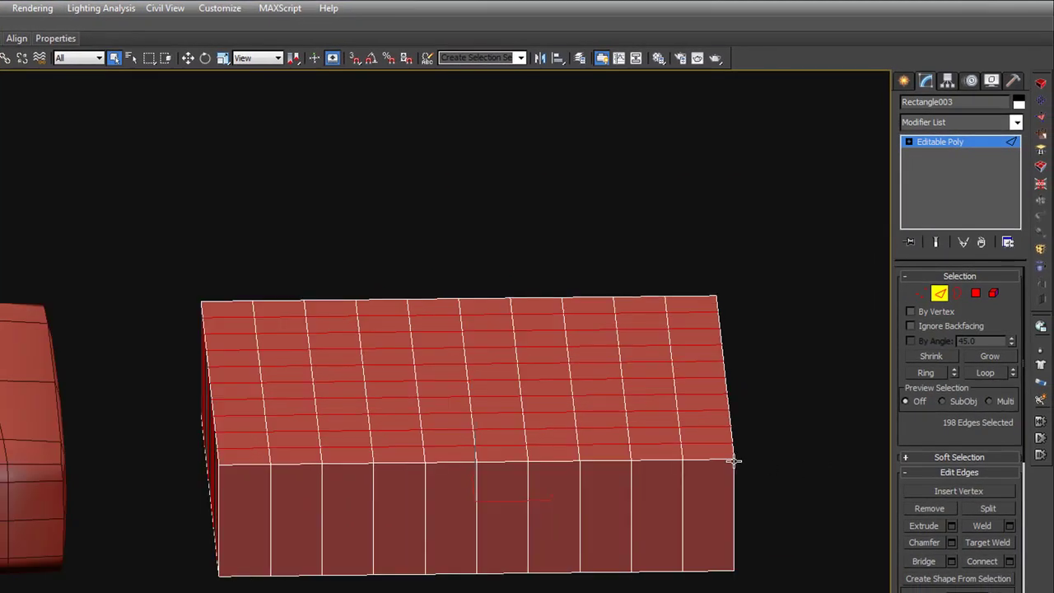
left_click(732, 456)
scroll(732, 454, "up", 2)
scroll(733, 454, "up", 1)
left_click(732, 453, "ctrl")
scroll(733, 494, "down", 4)
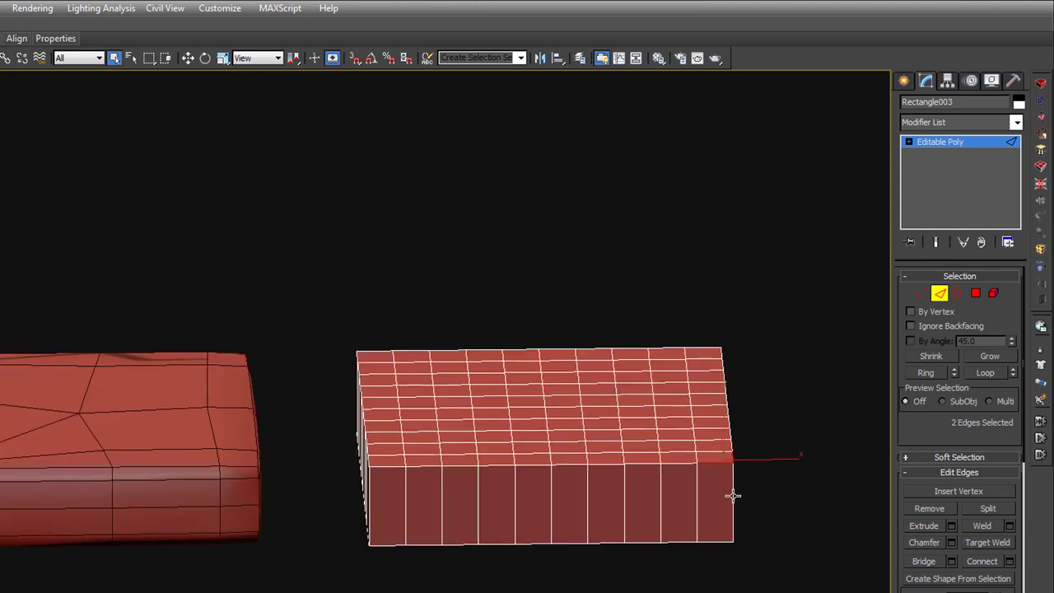
left_click(978, 371)
middle_click_drag(805, 478, 758, 498, "alt")
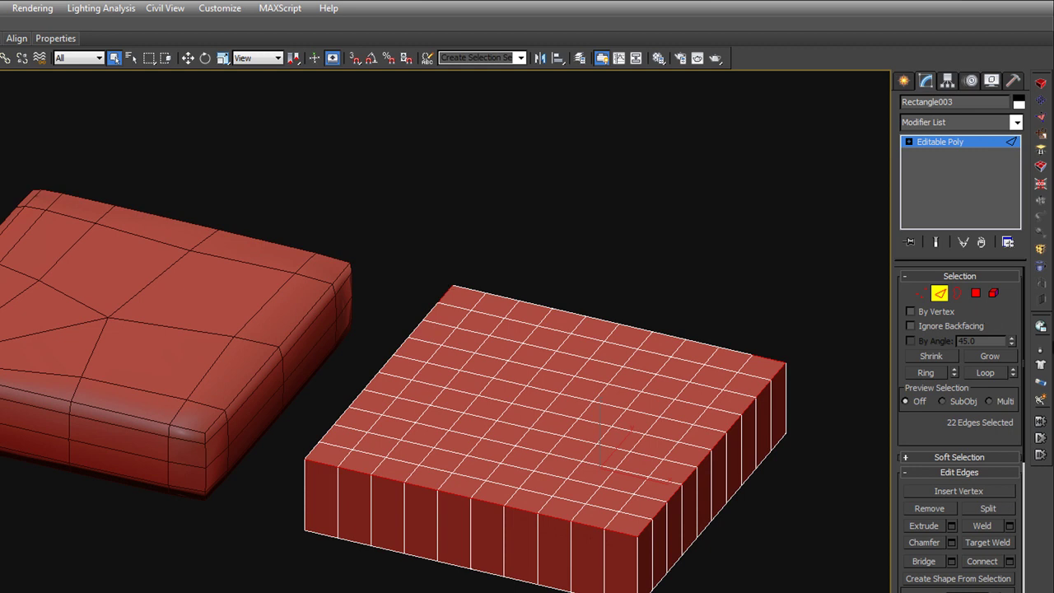
left_click(998, 373)
Extend the edge selection to the full perimeter of the box's bottom face
scroll(558, 431, "up", 3)
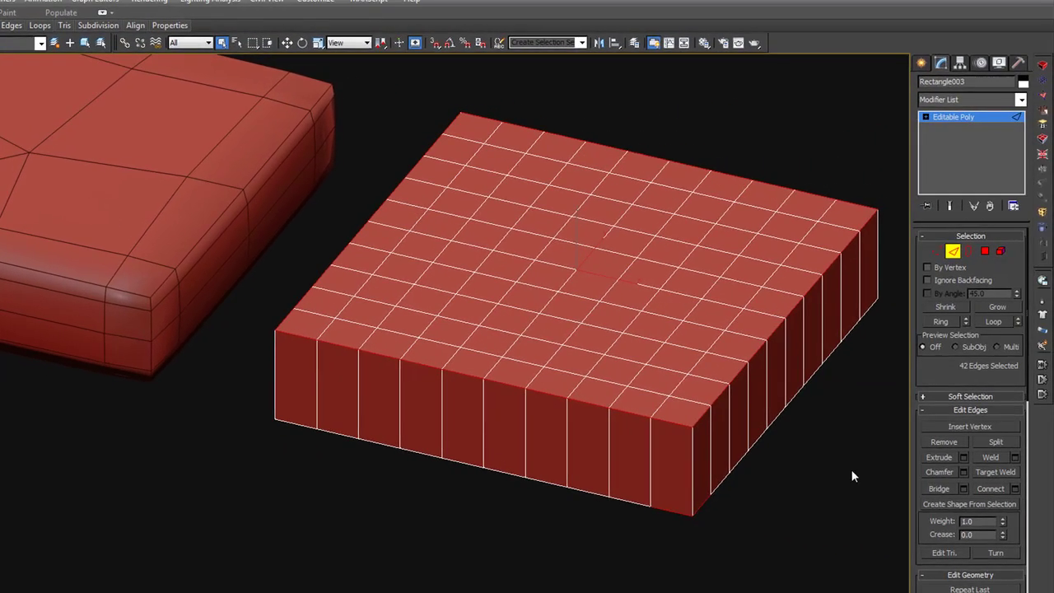
left_click(990, 321)
middle_click_drag(816, 450, 562, 464, "alt")
left_click(636, 550, "ctrl")
left_click(991, 320)
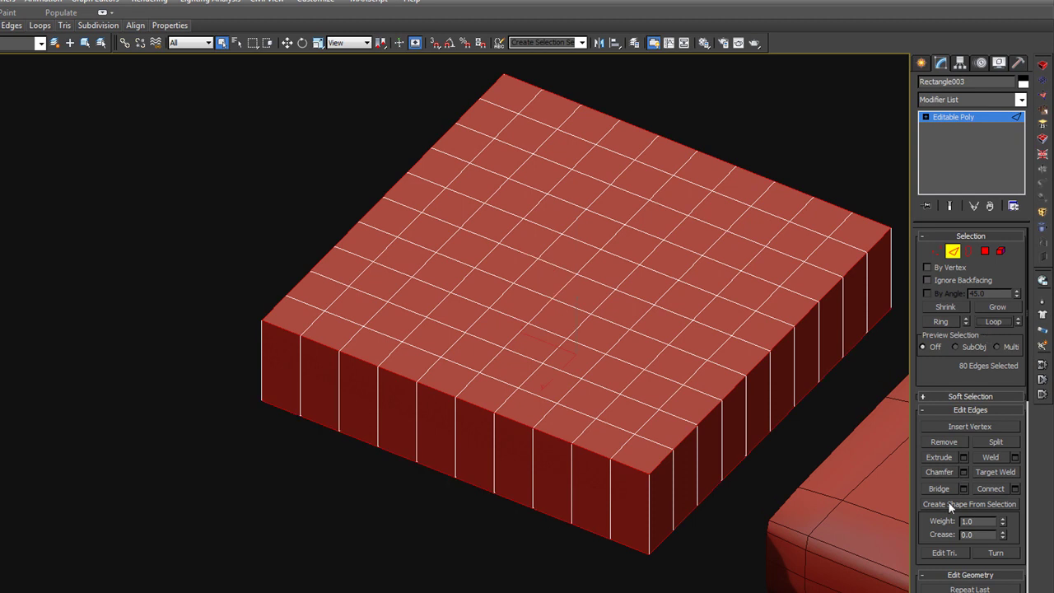
Chamfer the selected top and bottom perimeter edges by a small amount and exit edge editing
left_click(947, 472)
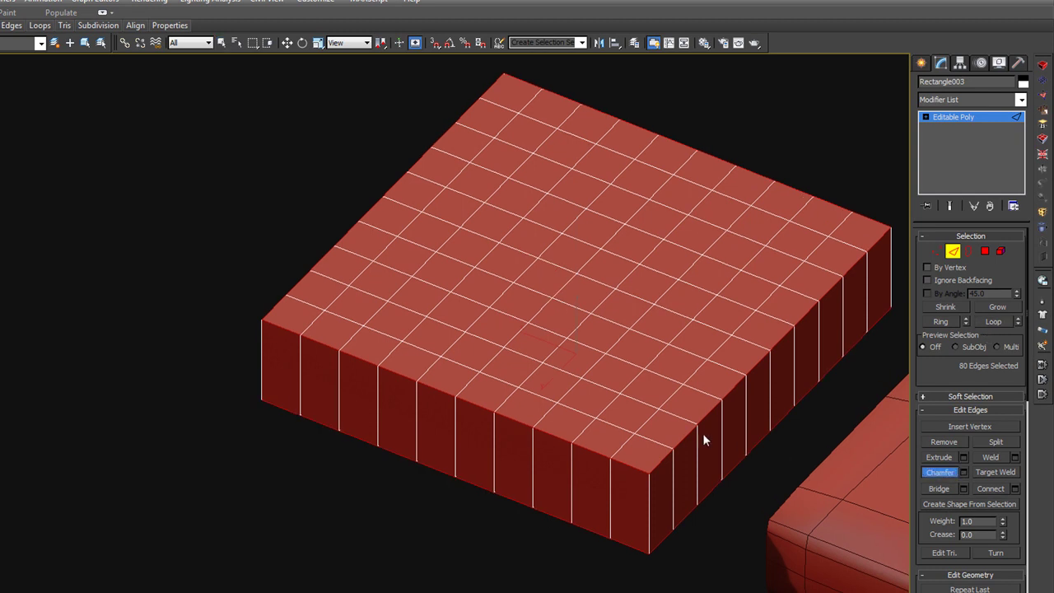
scroll(704, 434, "up", 5)
left_click_drag(689, 409, 696, 408)
left_click(952, 252)
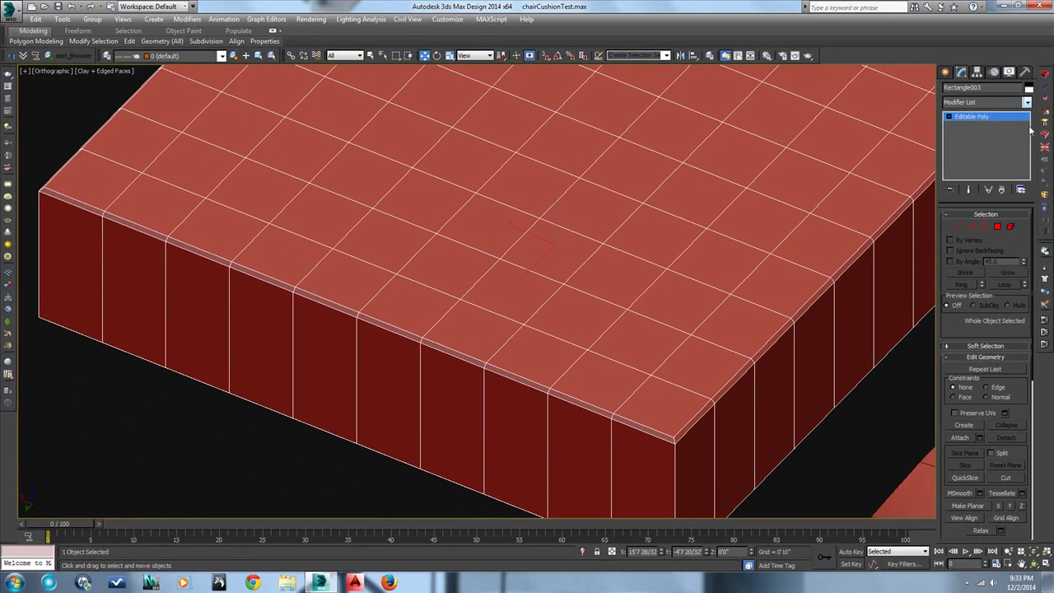
Apply a Cloth modifier to the box and define the box as Cloth in the simulation's object properties
left_click(1027, 102)
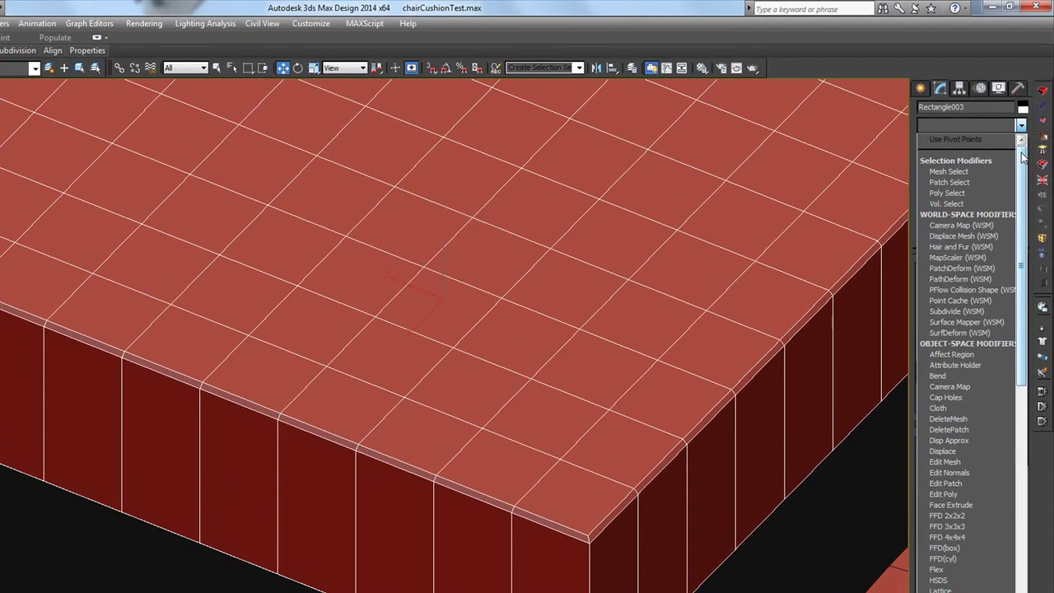
left_click(952, 409)
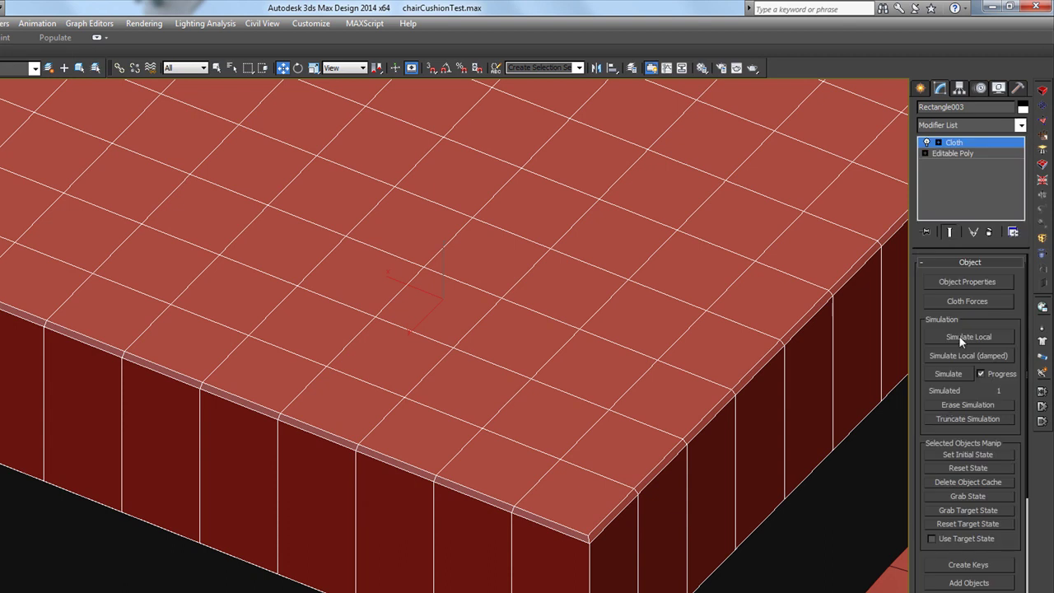
left_click(965, 280)
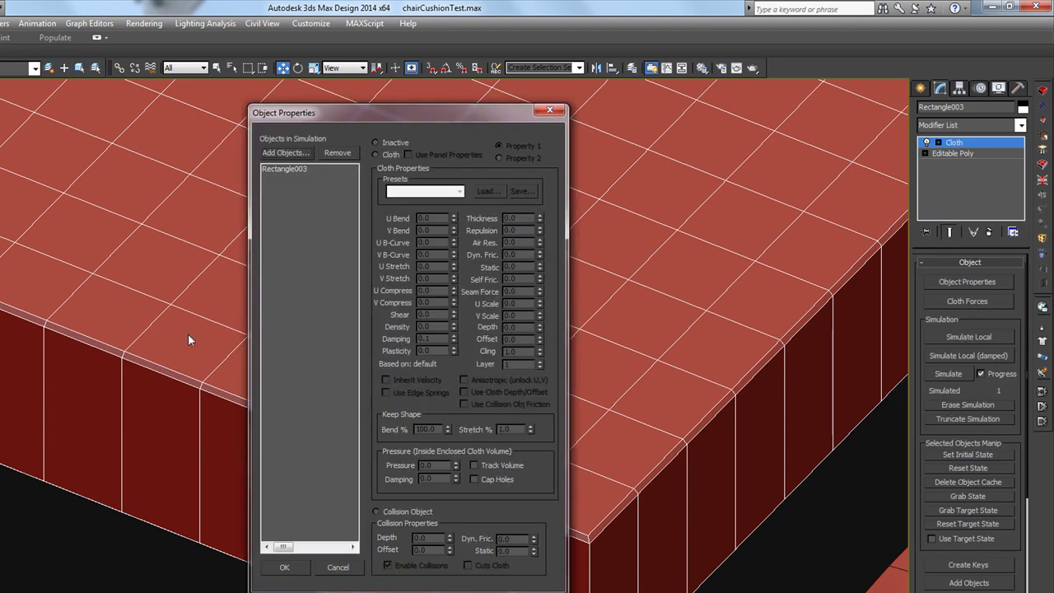
left_click(286, 169)
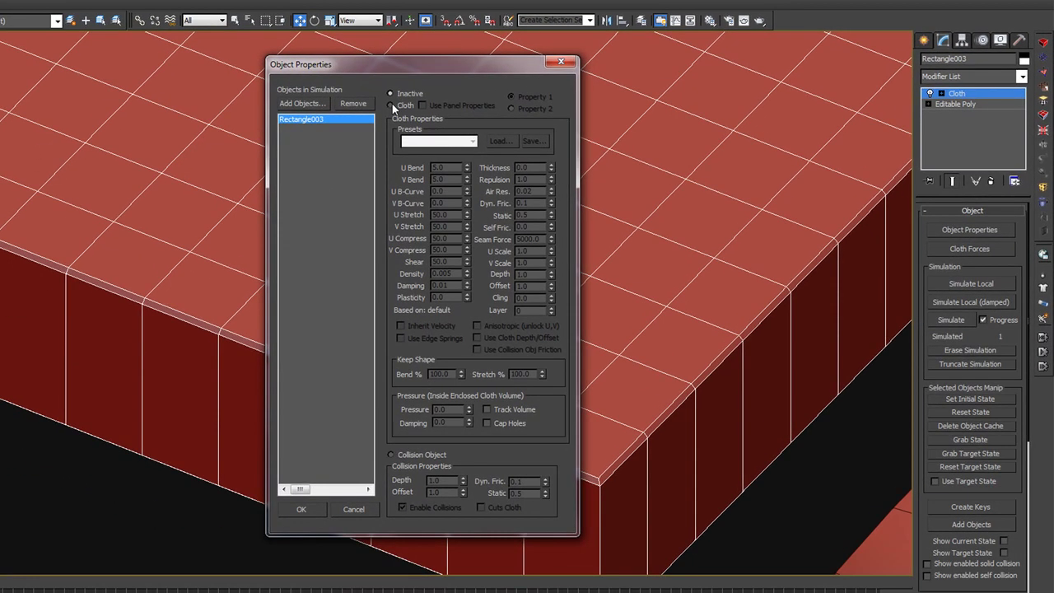
left_click(392, 105)
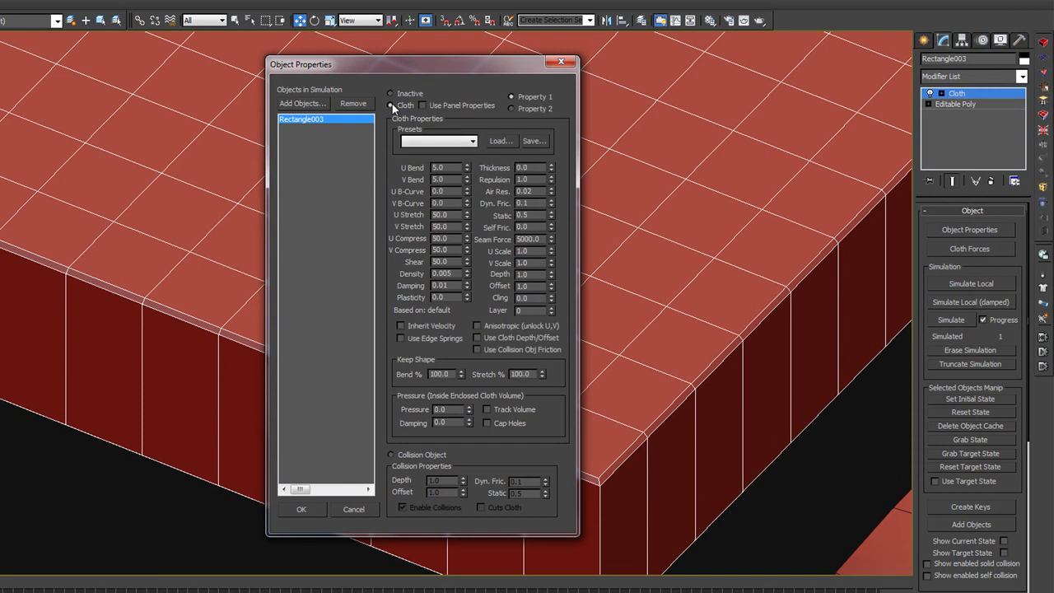
Assign the Cashmere preset to the cloth, set its pressure to 0.5 and accept the properties
left_click(474, 141)
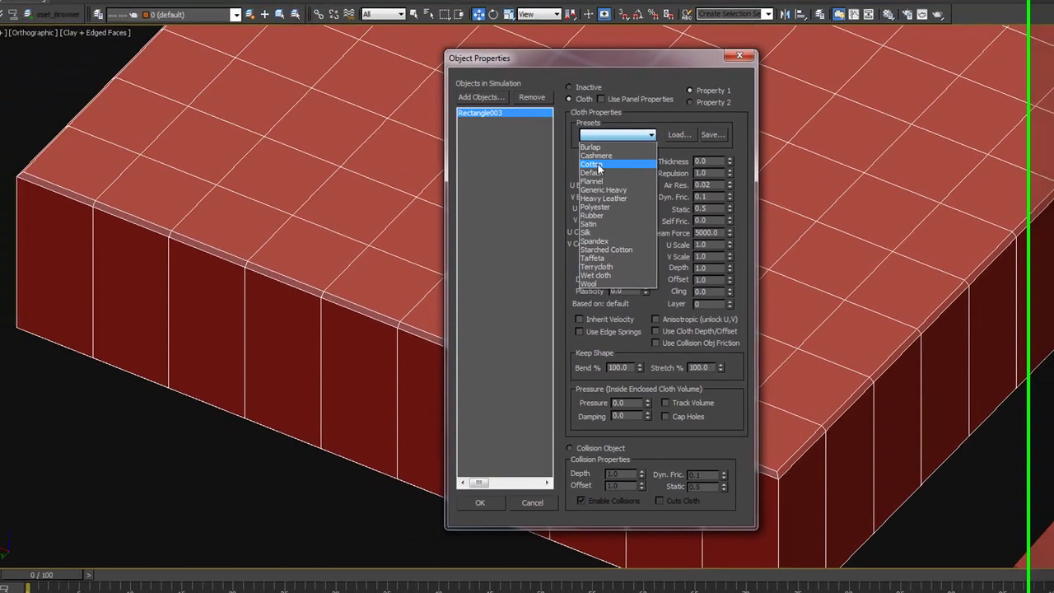
left_click(420, 170)
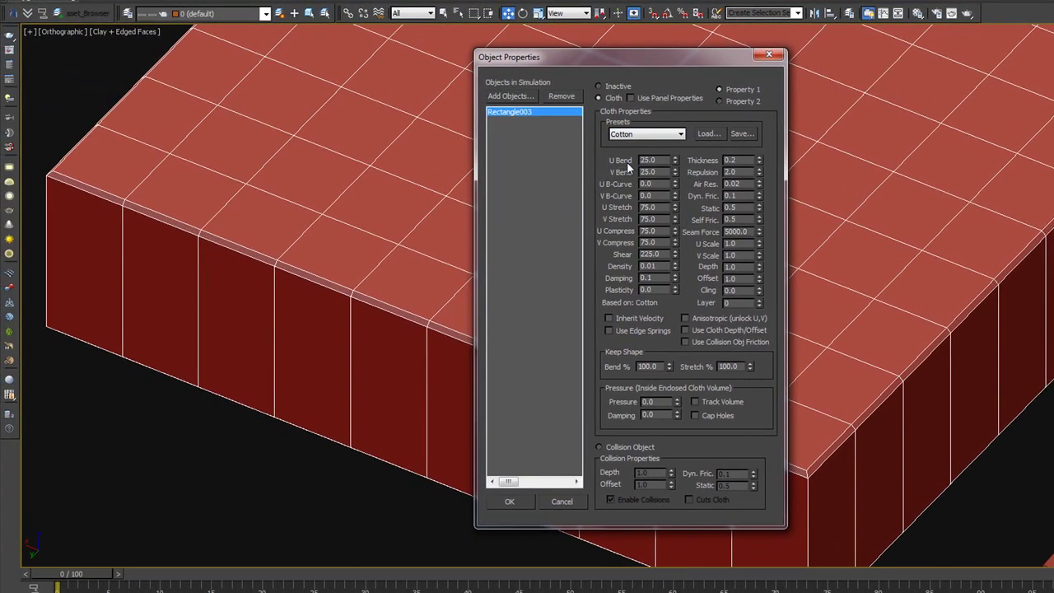
scroll(650, 403, "up", 1)
left_click_drag(662, 402, 628, 403)
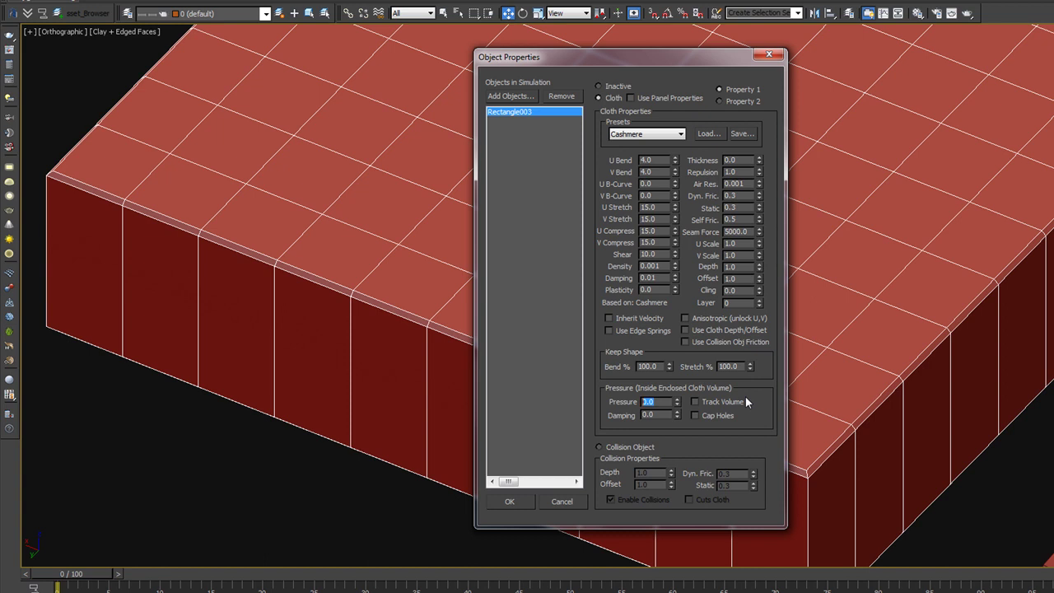
type(".5")
key("Return")
left_click(510, 503)
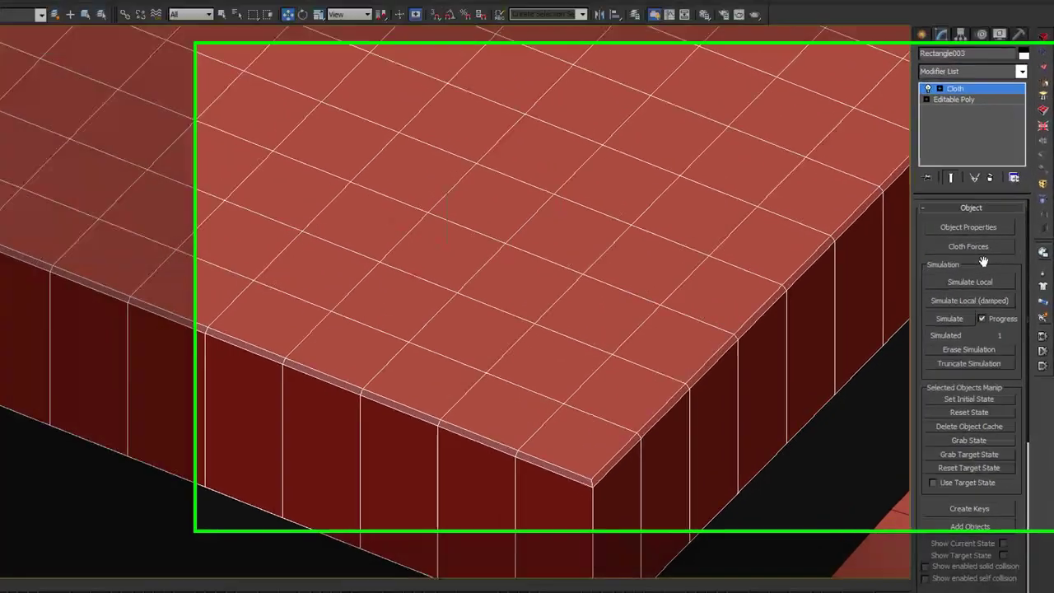
Run the cloth simulation on the box to inflate it
left_click_drag(995, 260, 975, 116)
right_click(1002, 541)
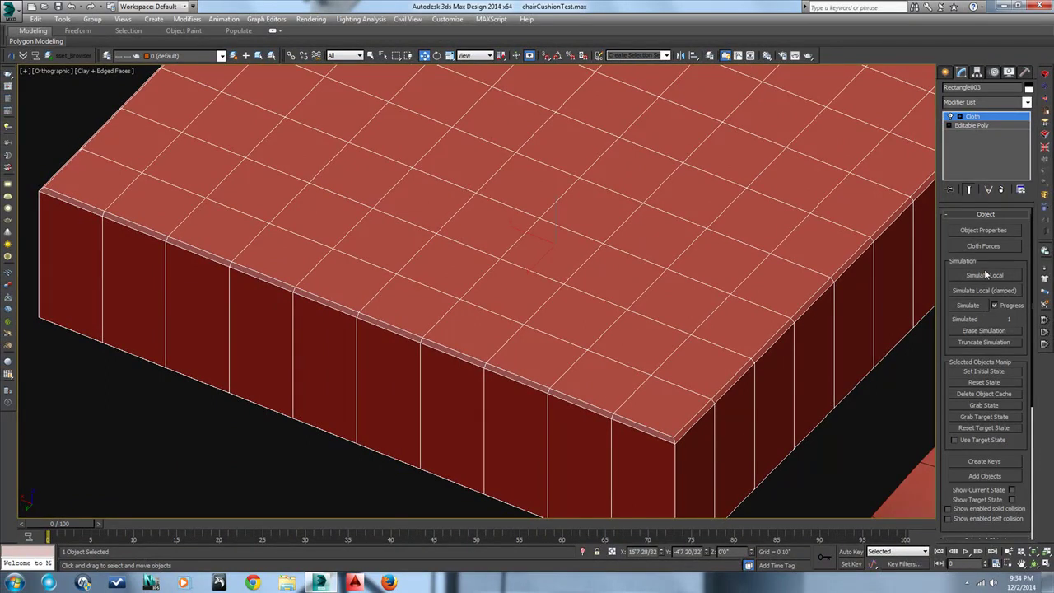
left_click(969, 305)
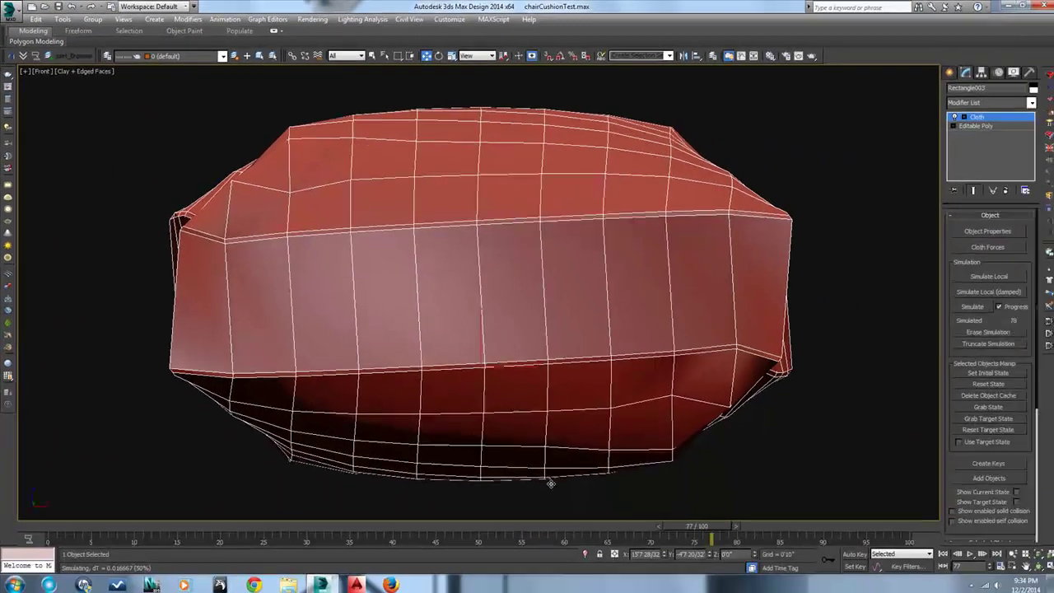
Scrub through the simulated inflation and set the current frame to 8
left_click_drag(688, 528, 140, 512)
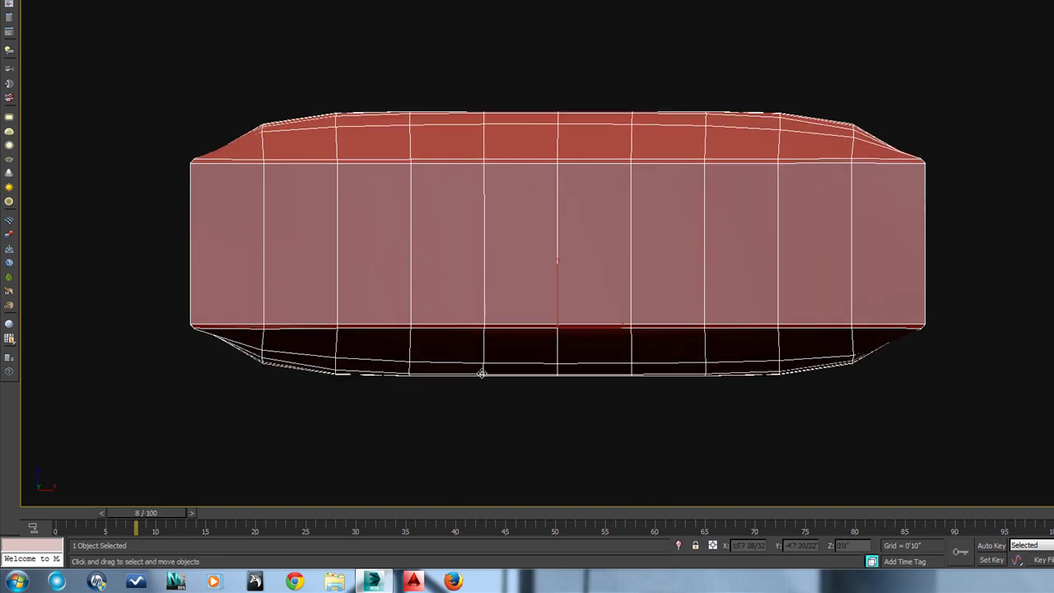
middle_click_drag(483, 373, 453, 409, "alt")
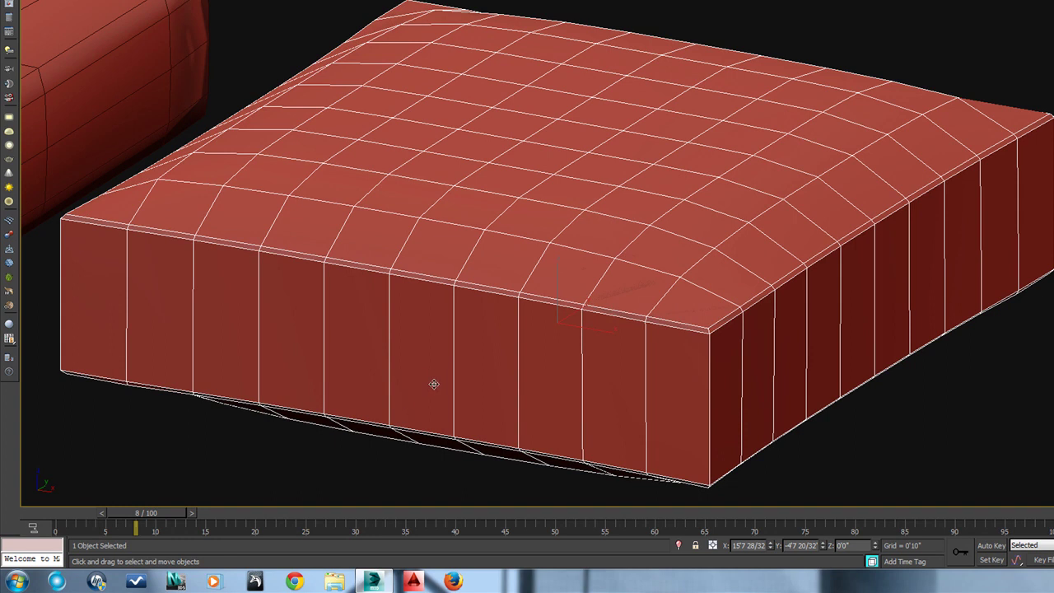
left_click_drag(174, 514, 673, 513)
mouse_move(775, 490)
left_mouse_down()
mouse_move(795, 481)
mouse_move(236, 469)
mouse_move(35, 495)
mouse_move(188, 498)
mouse_move(176, 506)
left_mouse_up()
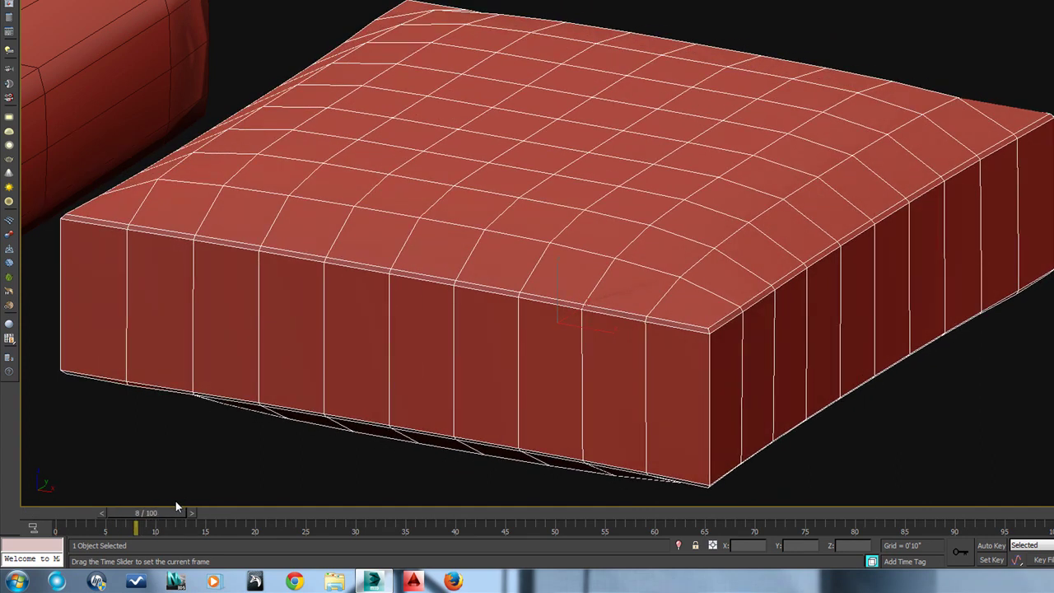
Convert the inflated cushion to an Editable Poly at the current frame
right_click(379, 319)
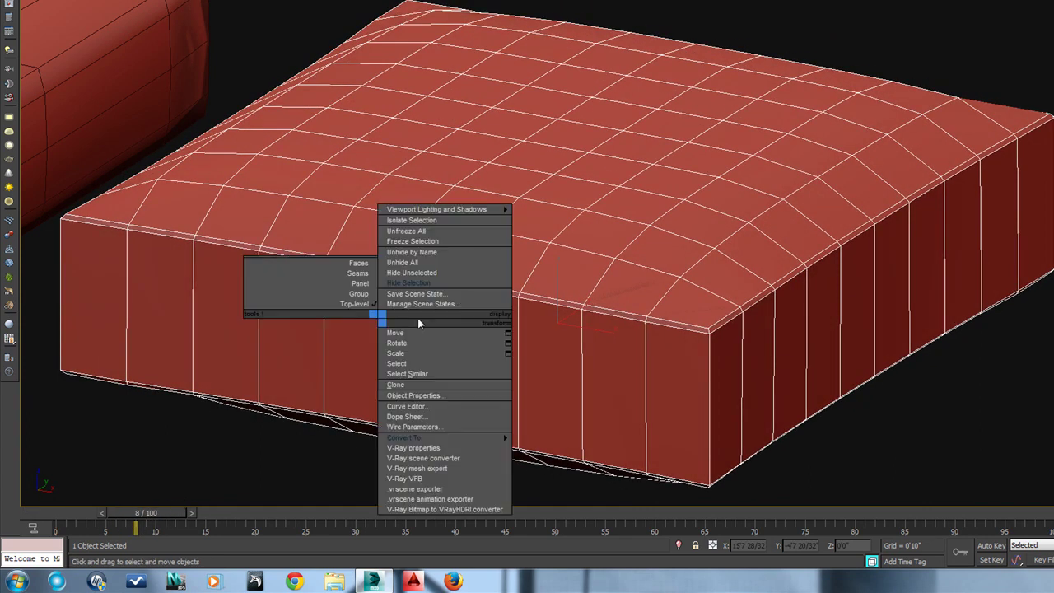
mouse_move(447, 438)
left_click(541, 447)
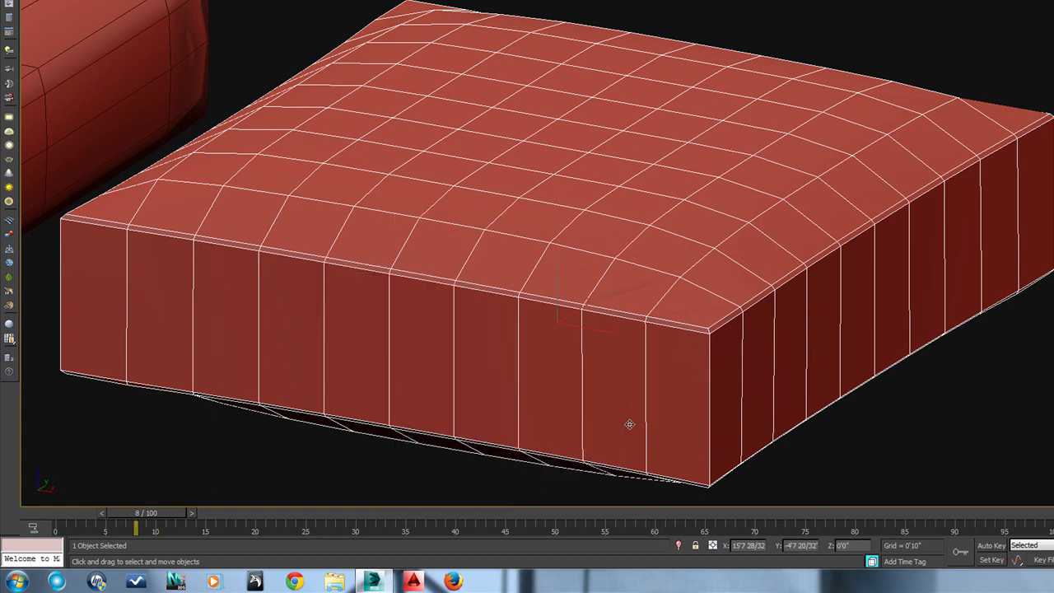
scroll(830, 336, "down", 5)
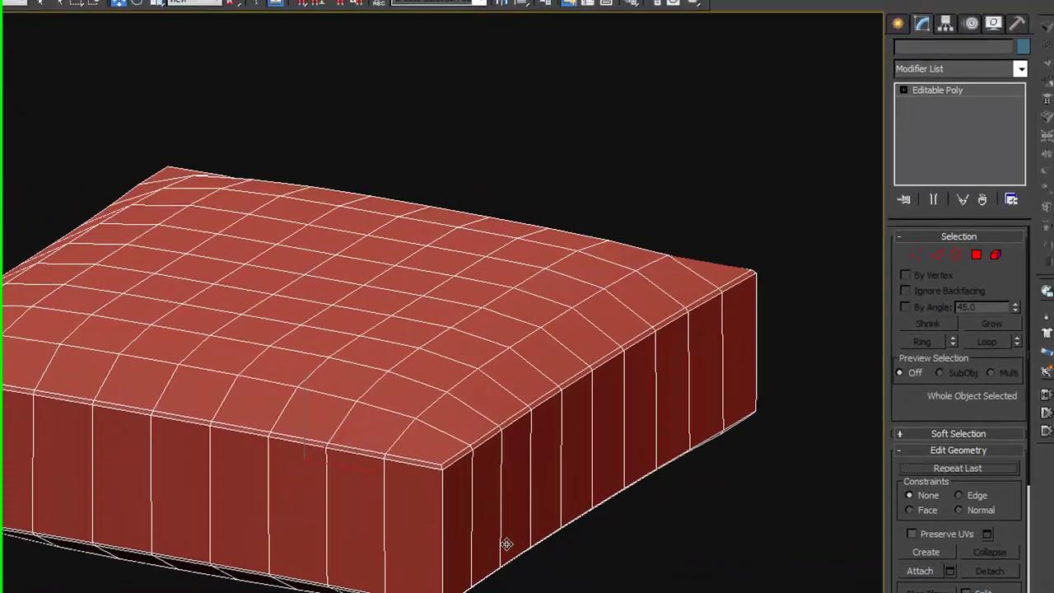
middle_click_drag(506, 543, 582, 554, "alt")
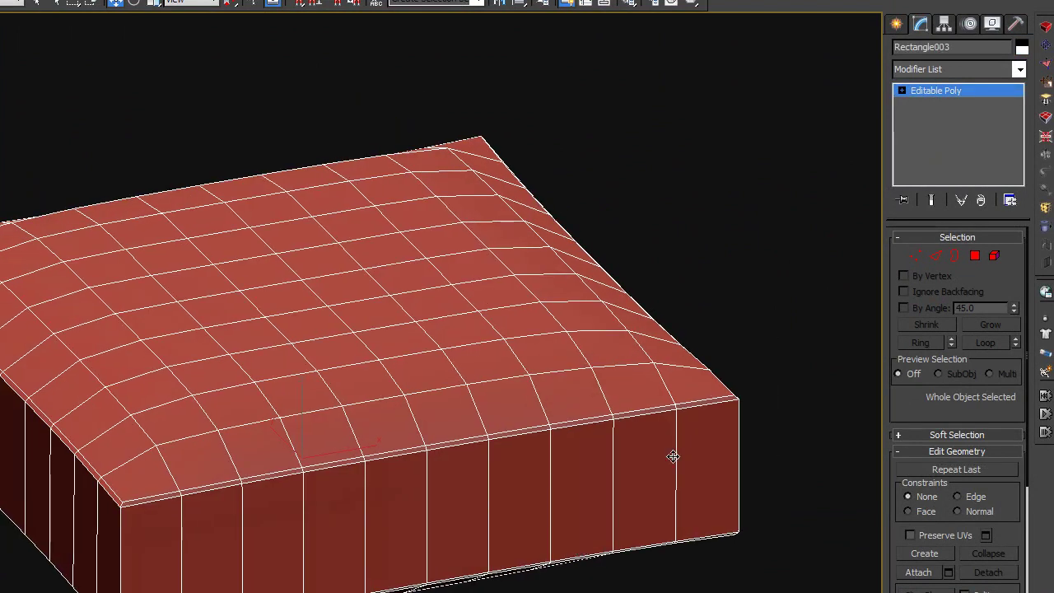
scroll(683, 456, "up", 3)
left_click(1019, 69)
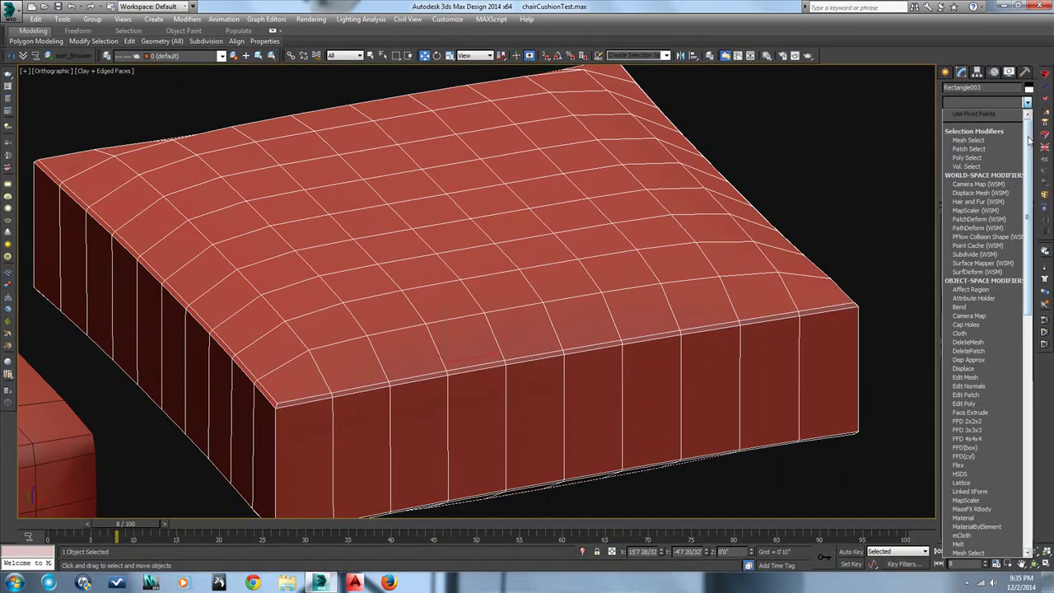
left_click_drag(1028, 142, 1028, 184)
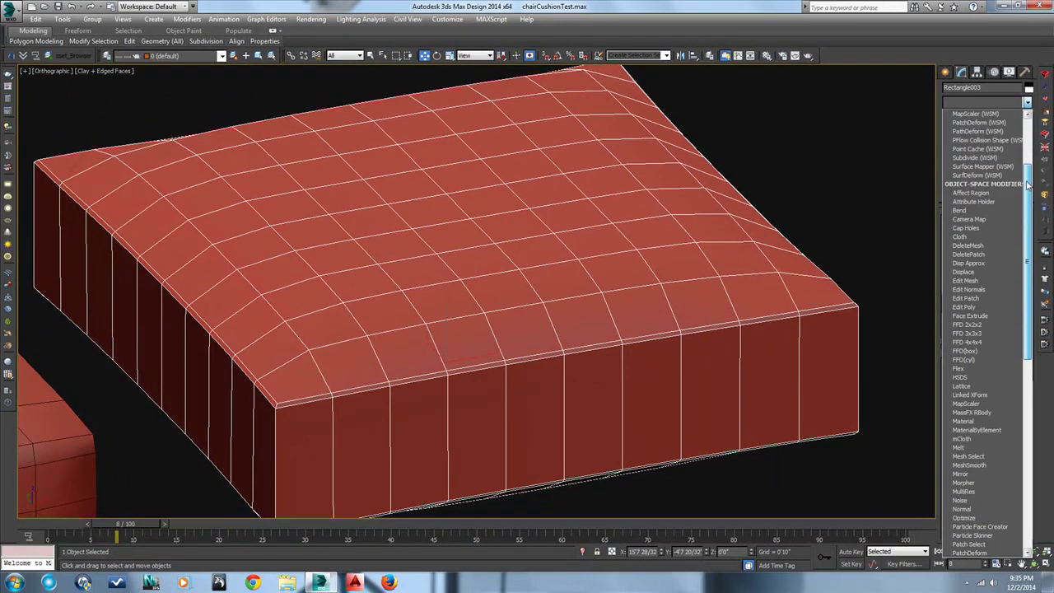
scroll(1029, 203, "down", 2)
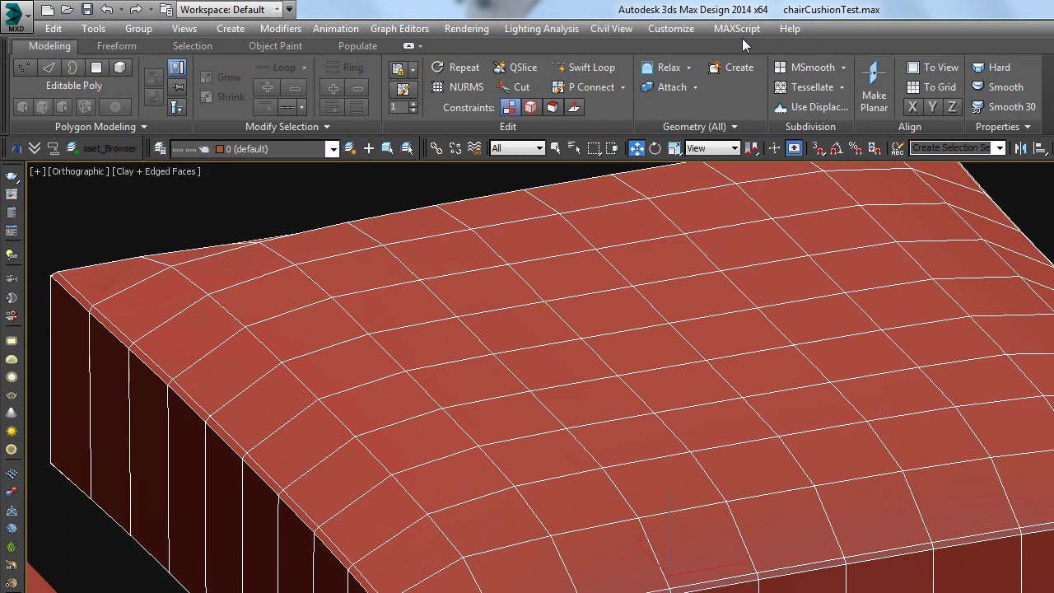
Draw new edges with P Connect around one vertical segment line, outlining a narrow wrinkle across the cushion's front upper seam
left_click(582, 89)
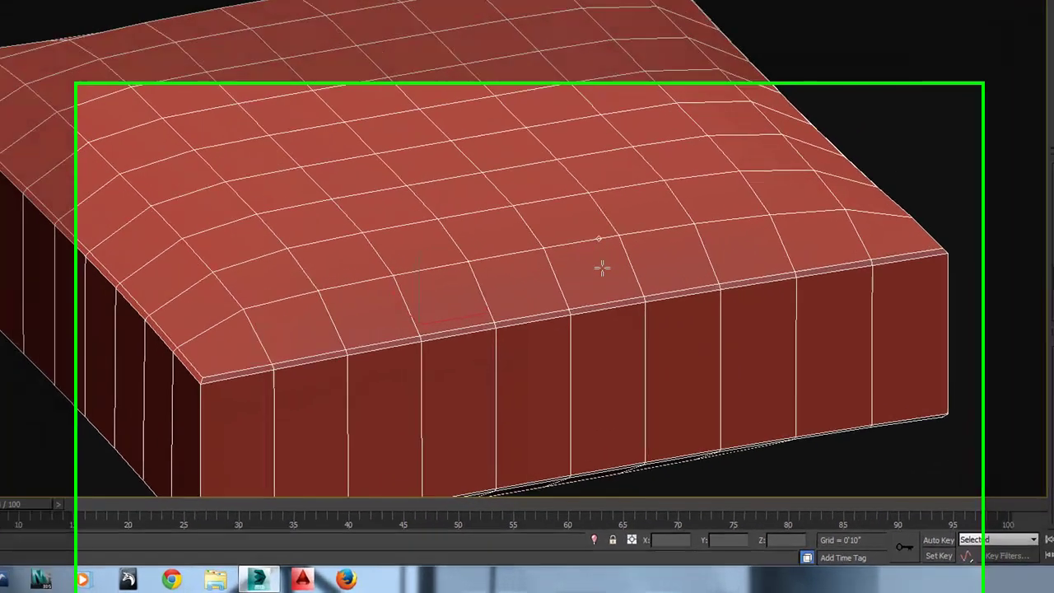
left_click_drag(602, 268, 644, 349)
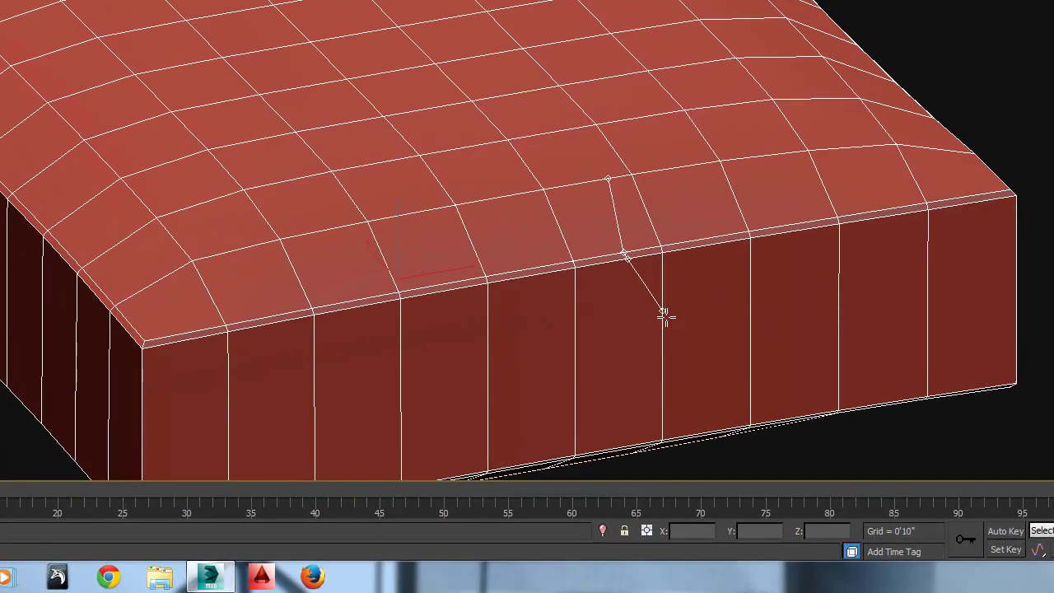
left_click(681, 247)
left_click(648, 172)
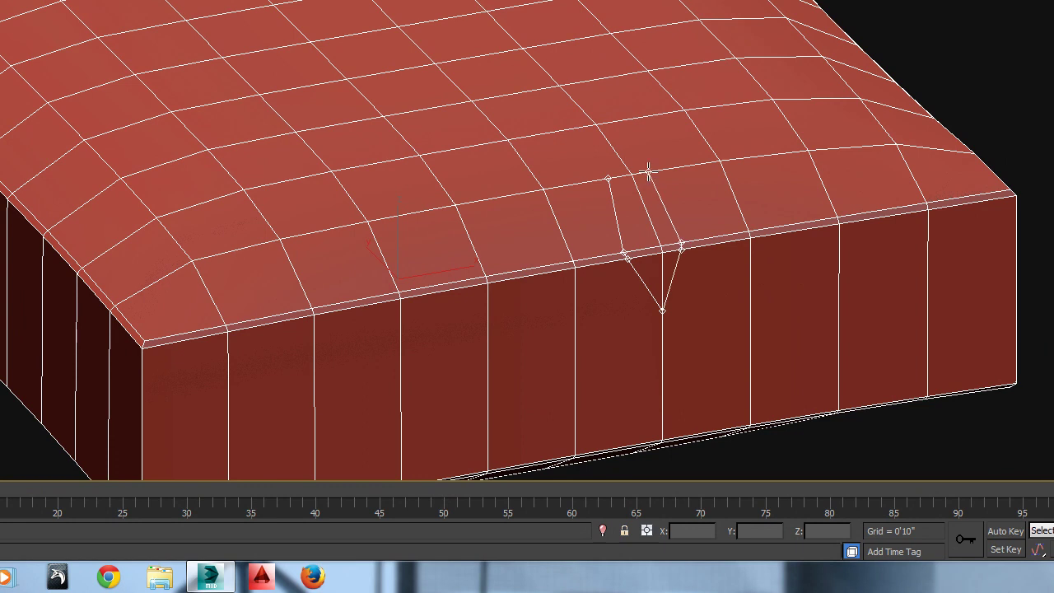
left_click(608, 144)
left_click(607, 177)
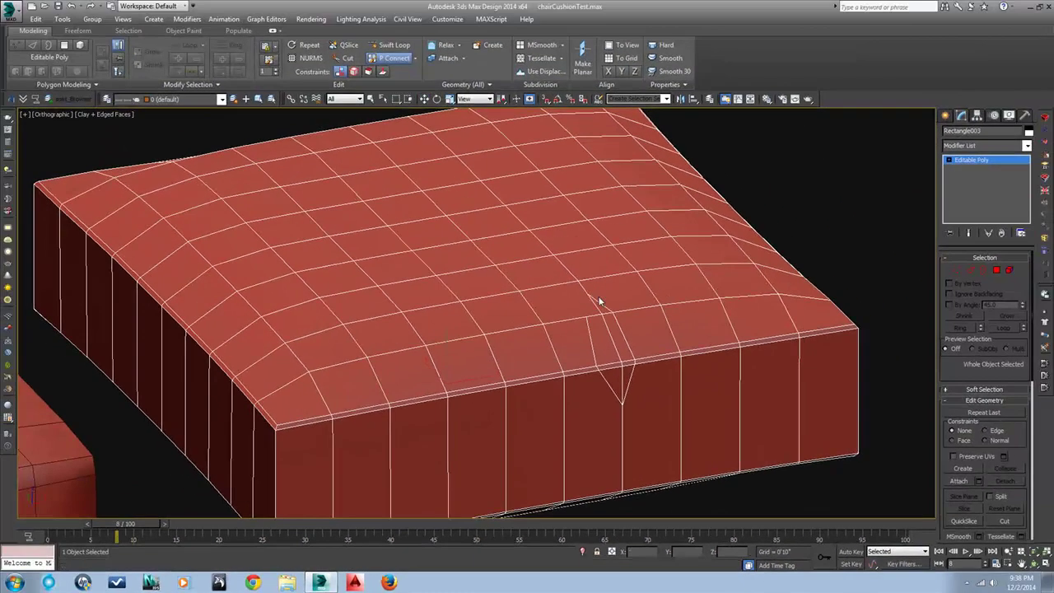
right_click(612, 235)
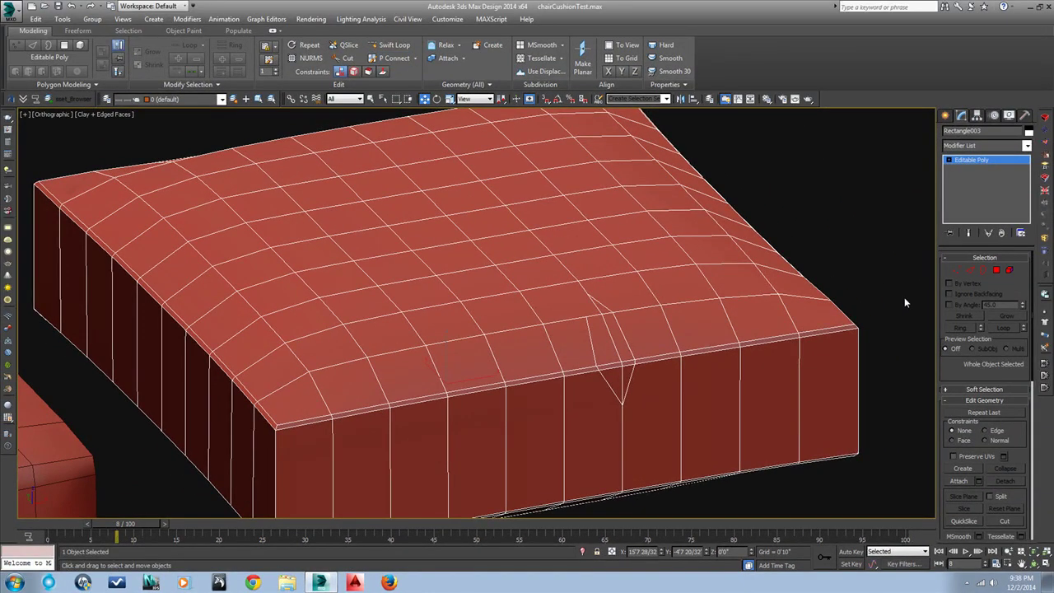
Cut the missing edge that closes the wrinkle outline at its tip on the cushion's top face
left_click_drag(1015, 426, 1011, 364)
left_click(1005, 459)
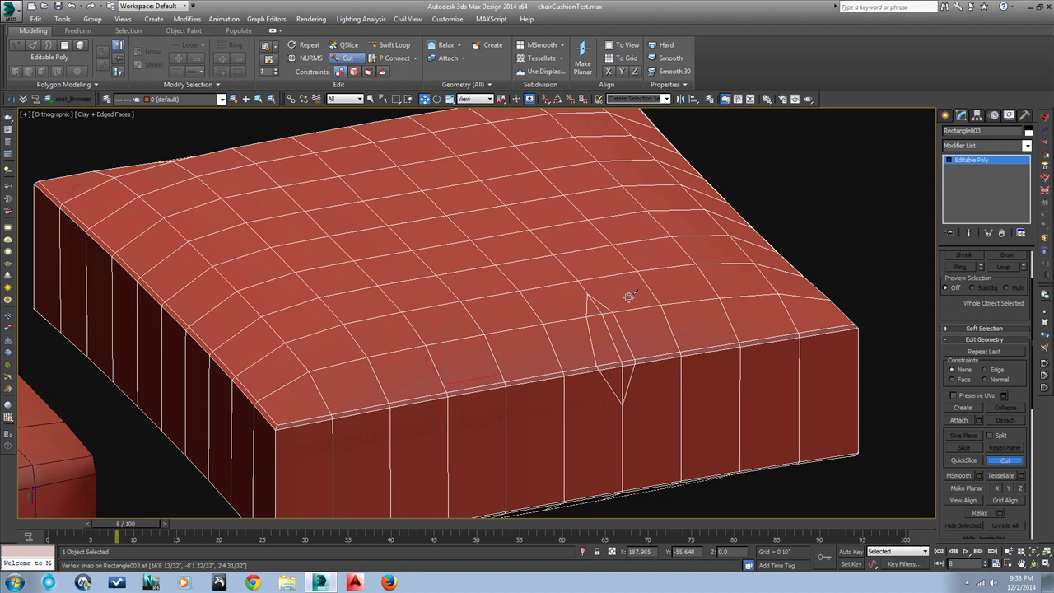
left_click(1006, 461)
Turn off snapping and move the two middle seam vertices inside the wrinkle outline slightly downward to form a dent
left_click(949, 160)
left_click(965, 168)
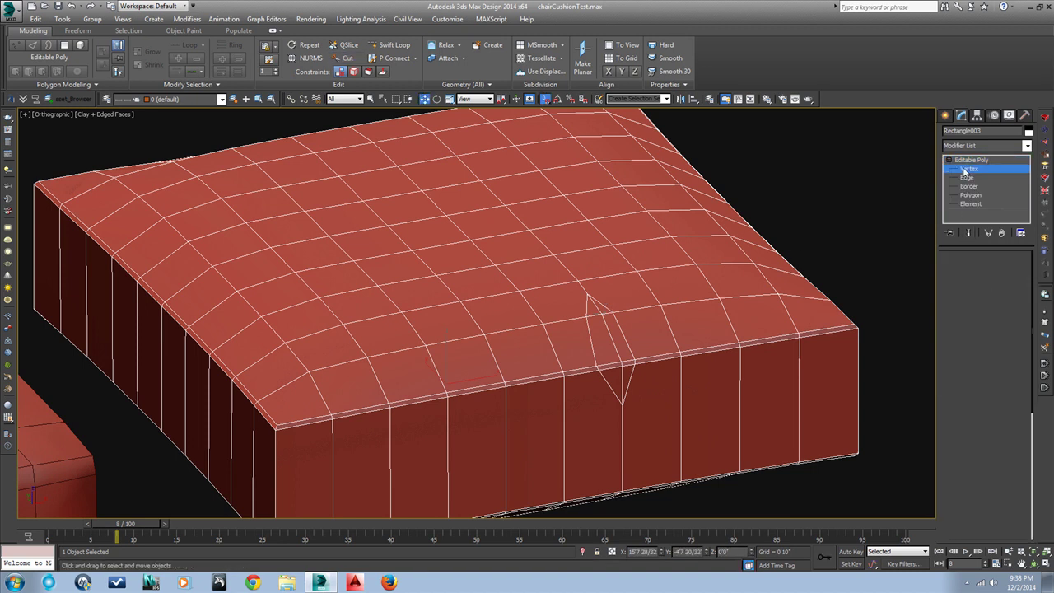
right_click(623, 373)
left_click(624, 364)
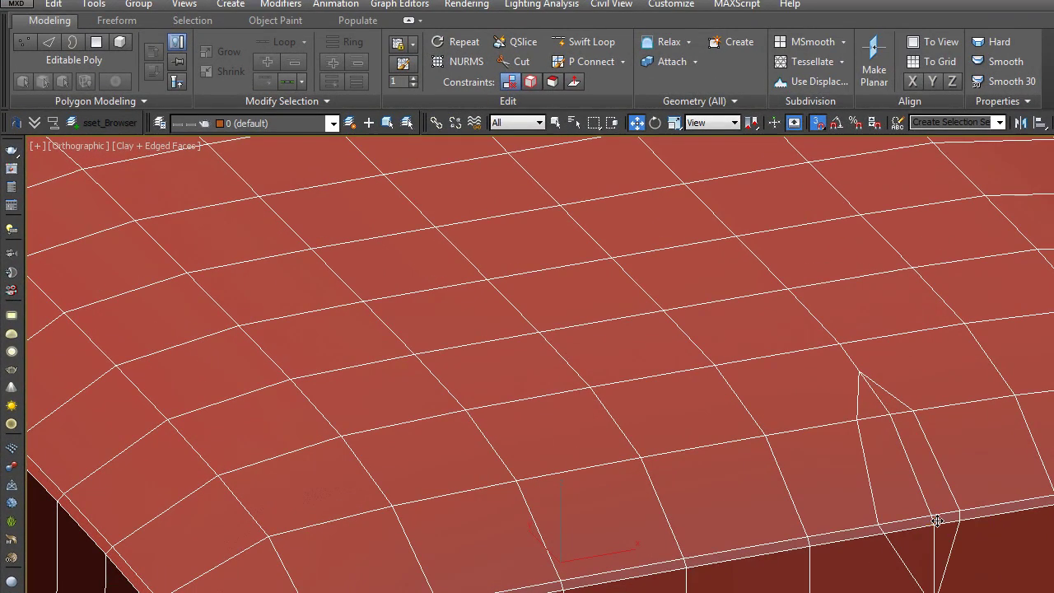
key("s")
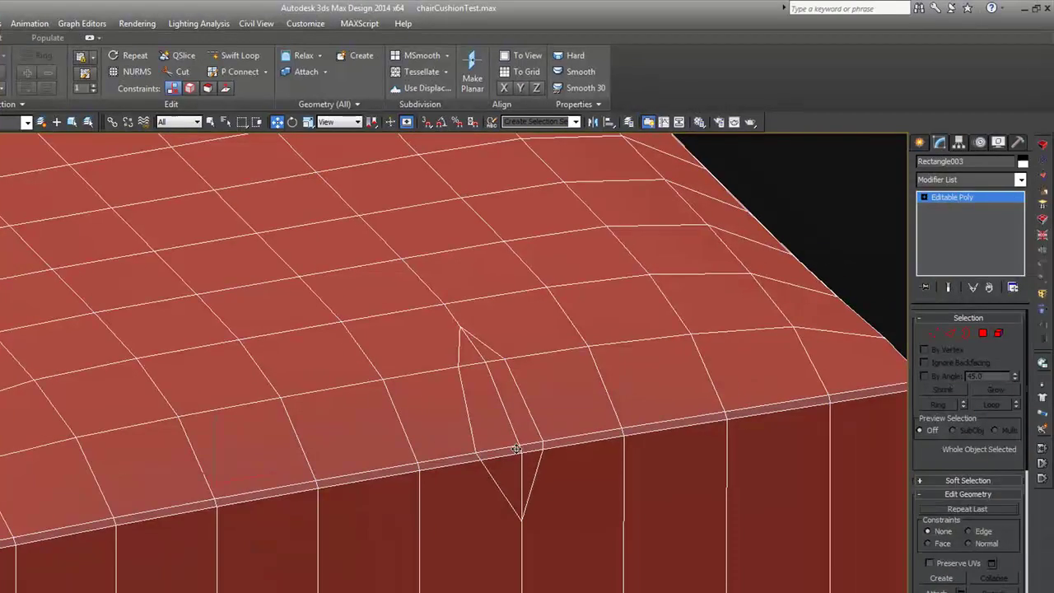
key("1")
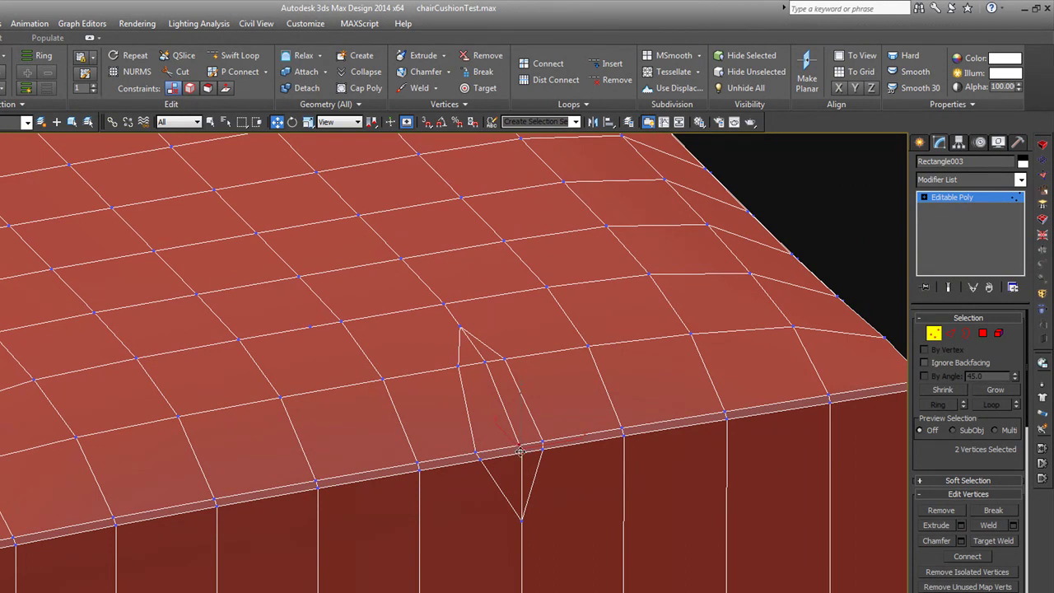
left_click_drag(521, 452, 516, 468)
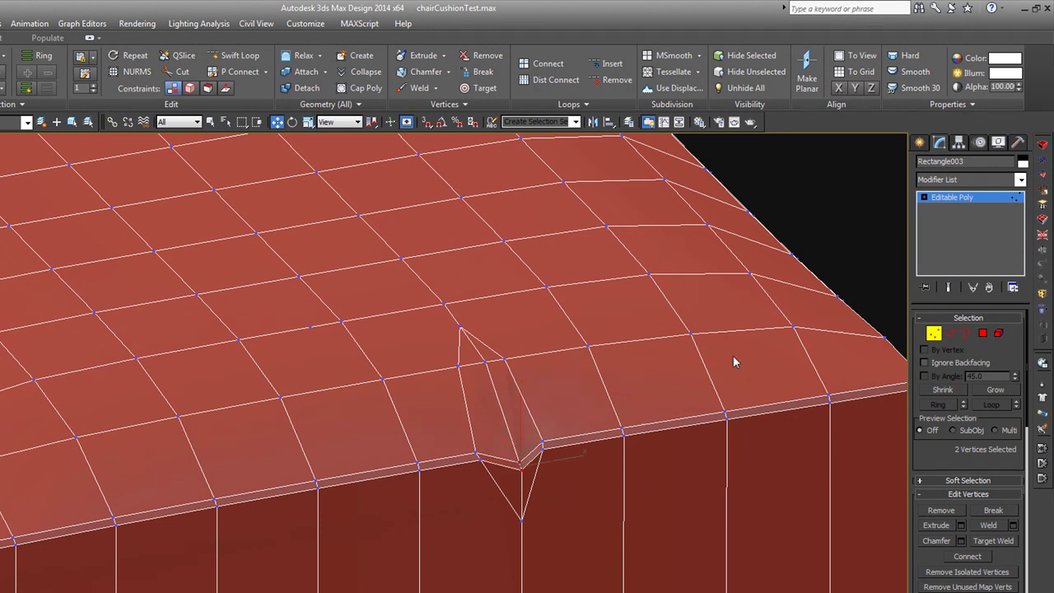
Leave vertex editing and apply a TurboSmooth modifier to the cushion
left_click(937, 337)
left_click(940, 338)
left_click(1021, 180)
left_click_drag(1021, 214, 1028, 490)
left_click(977, 495)
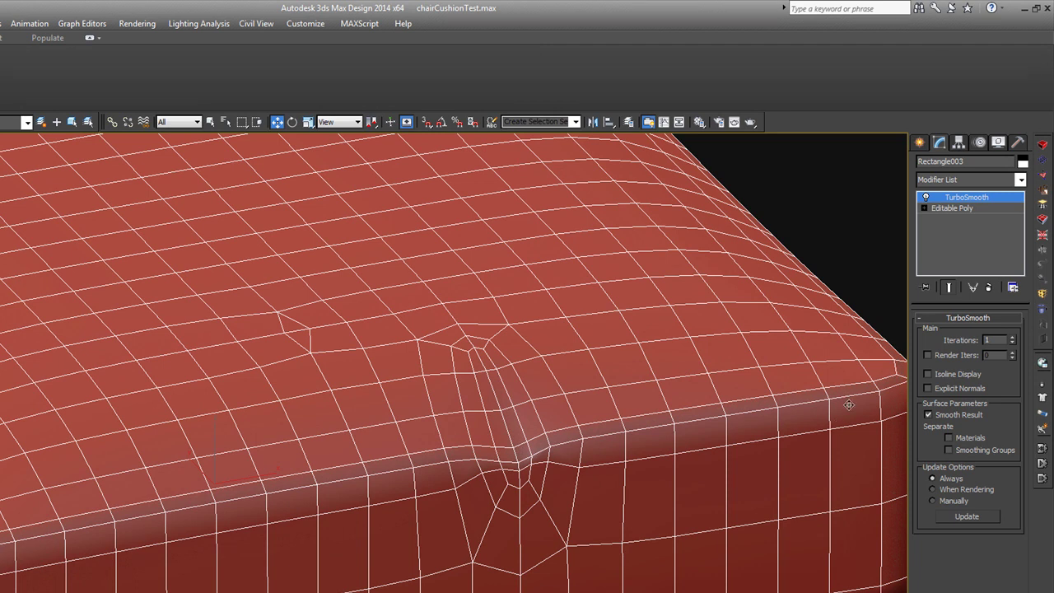
Remove the stray vertex on the cushion's top surface and return to the TurboSmooth level
left_click(924, 207)
left_click(949, 219)
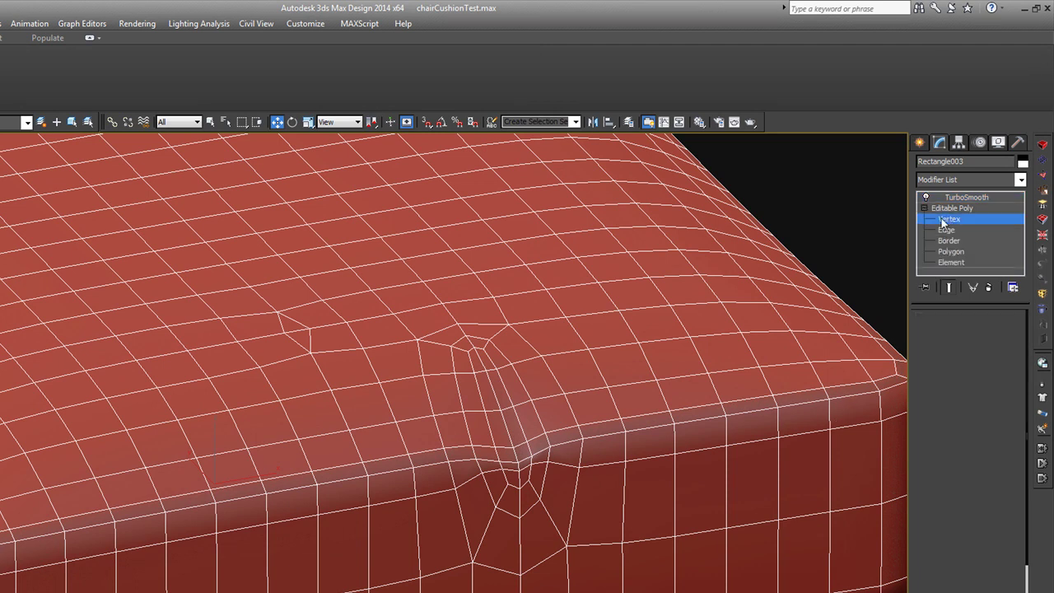
left_click(309, 328)
scroll(310, 326, "up", 3)
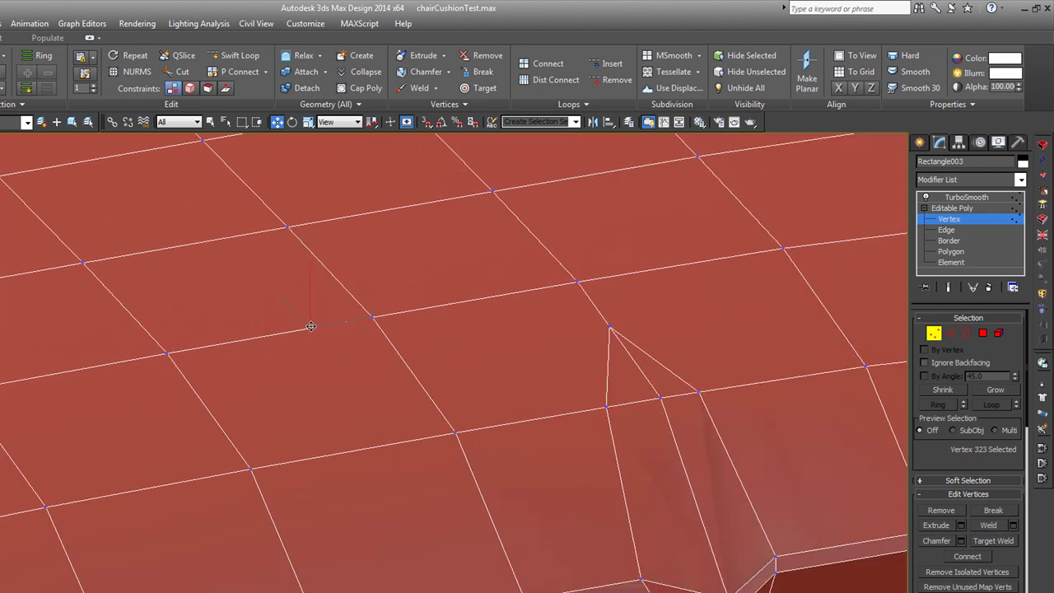
left_click(942, 513)
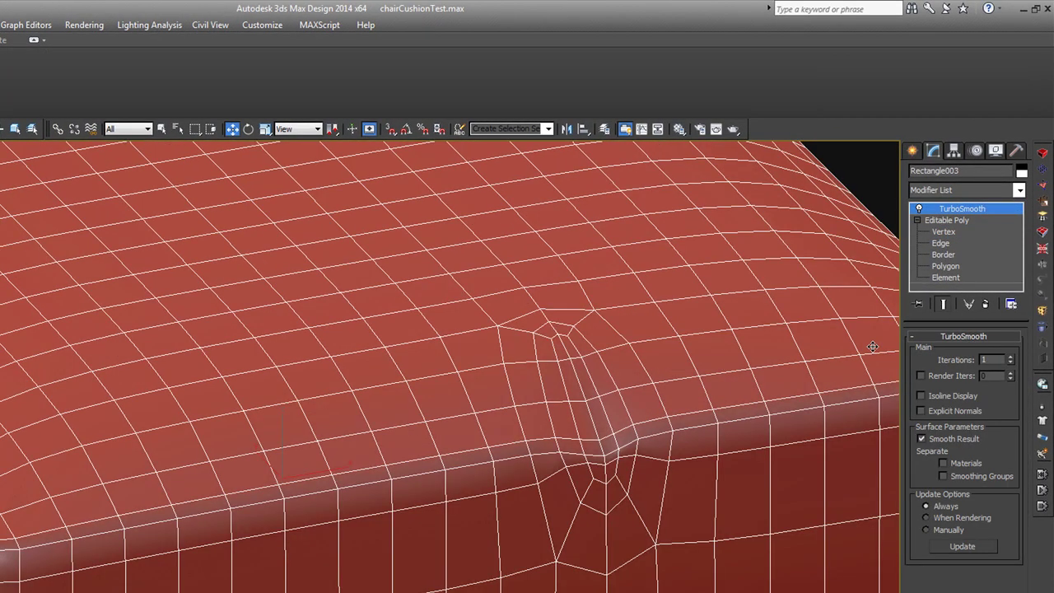
scroll(873, 347, "down", 2)
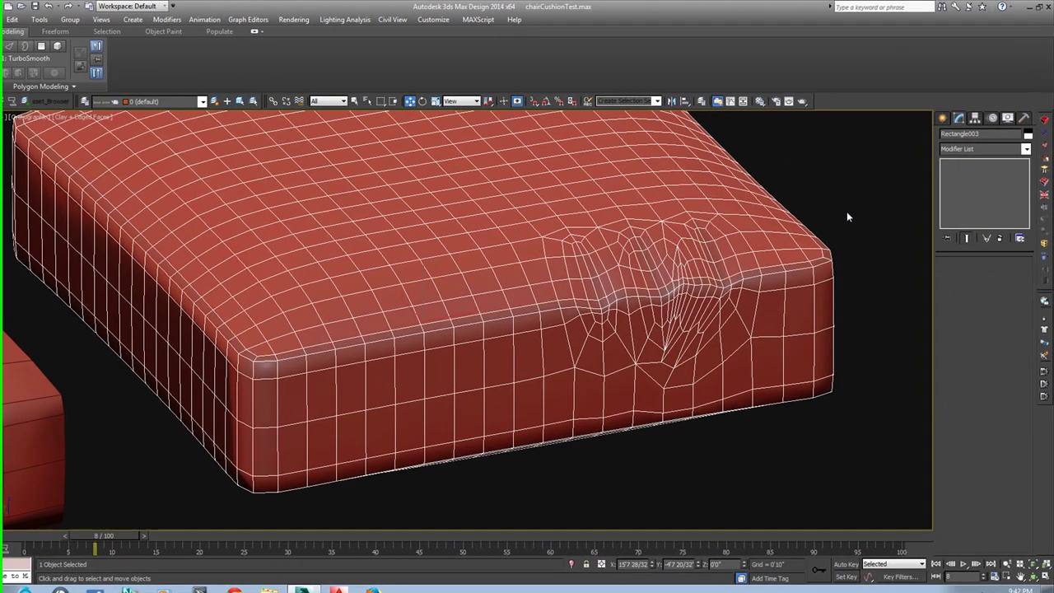
Hide the TurboSmooth result and examine the unsmoothed mesh around the seam wrinkles
left_click(852, 208)
left_click(770, 231)
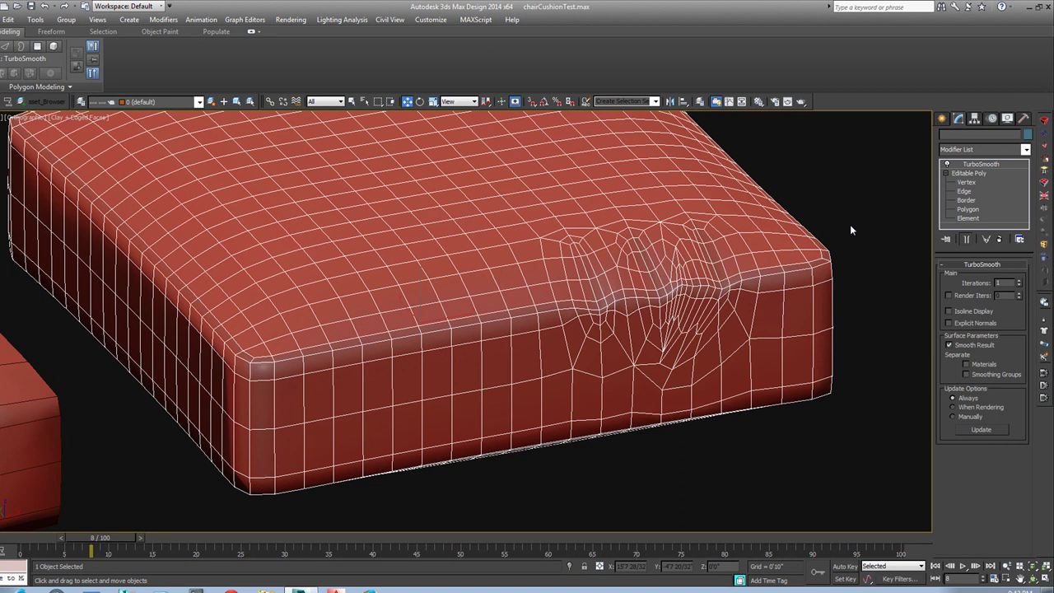
left_click(969, 174)
left_click(946, 165)
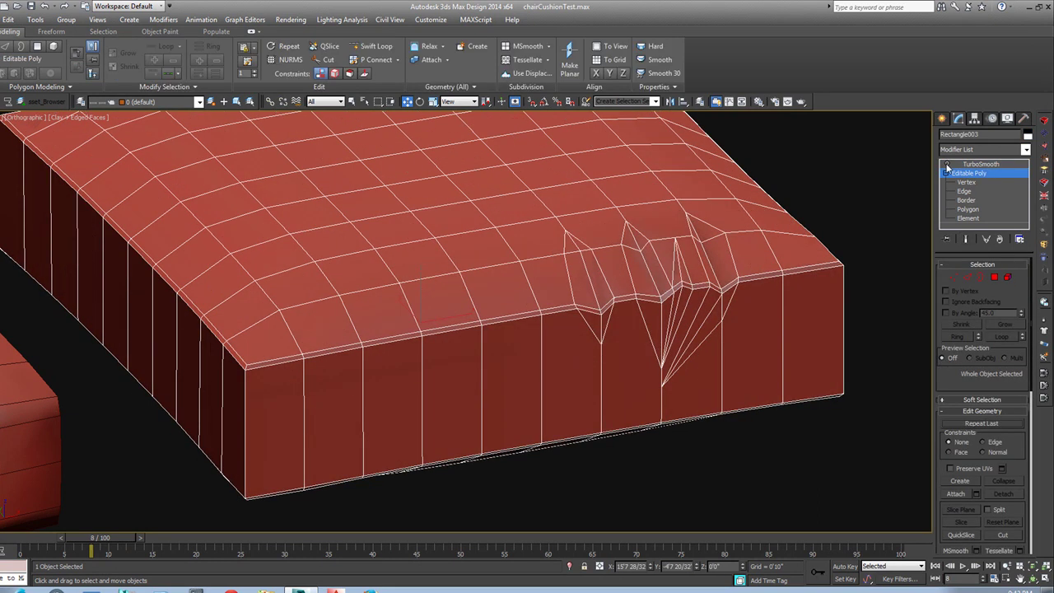
left_click(828, 189)
scroll(827, 193, "down", 2)
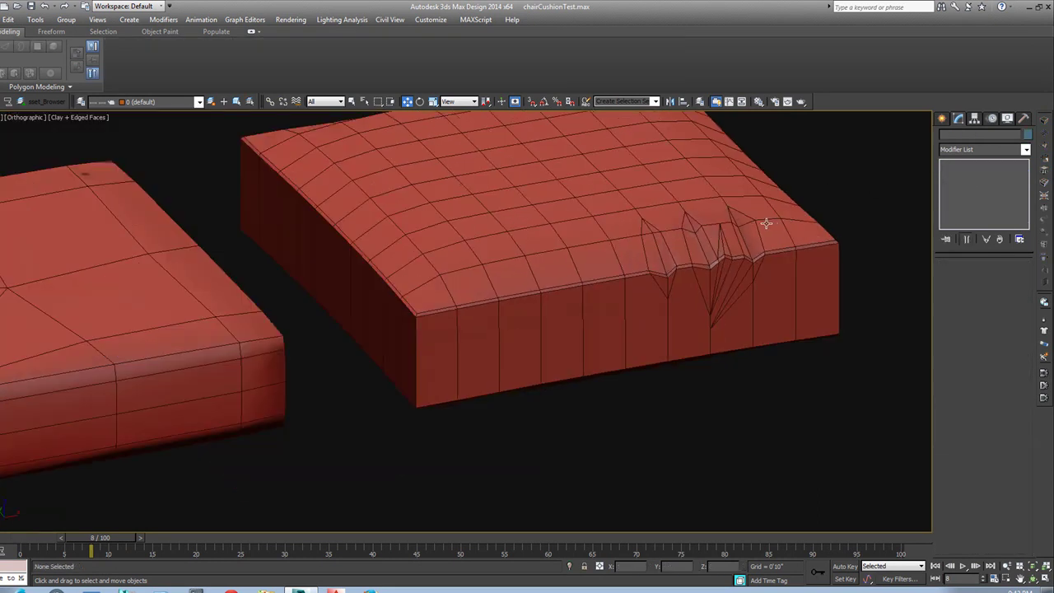
scroll(767, 224, "up", 2)
key("F4")
key("F4")
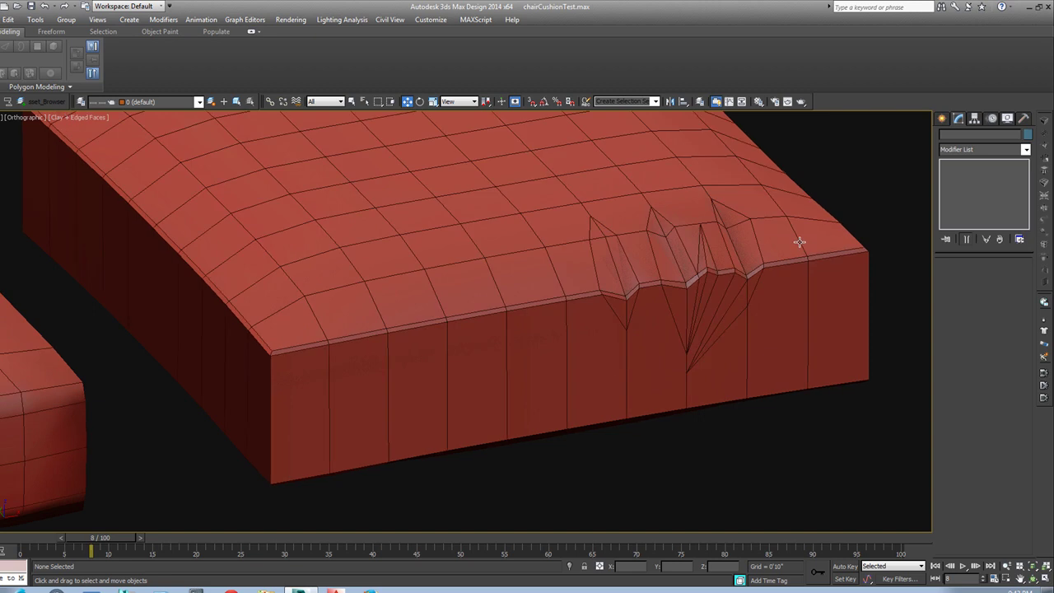
Compare the wrinkled cushion with the neighbouring one and switch its TurboSmooth result back on
left_click(830, 274)
scroll(826, 276, "down", 2)
scroll(826, 278, "down", 2)
mouse_move(828, 292)
middle_mouse_down("alt")
mouse_move(801, 294)
mouse_move(821, 288)
middle_mouse_up("alt")
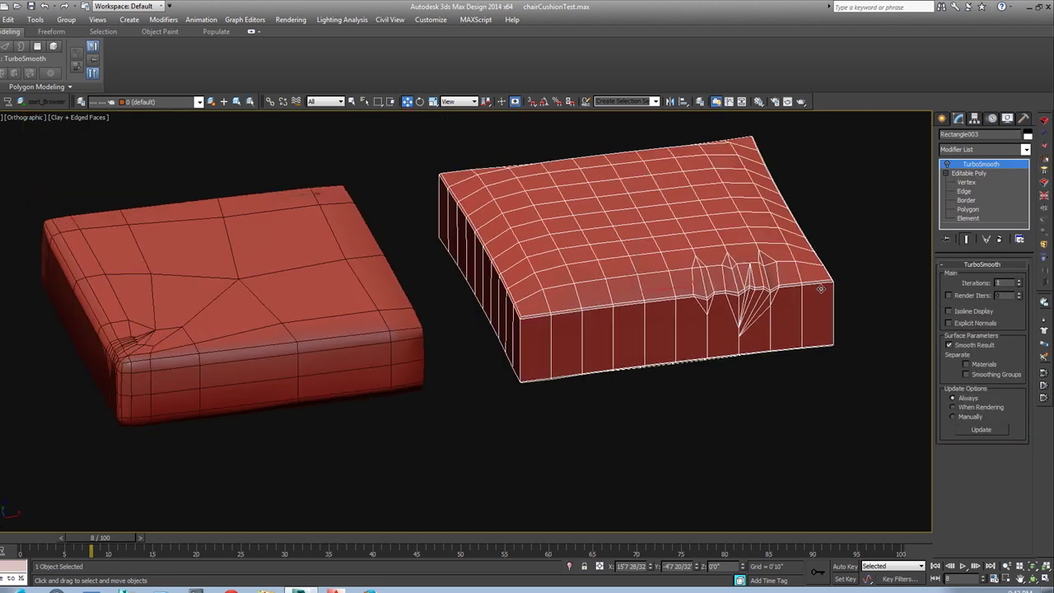
scroll(841, 254, "up", 3)
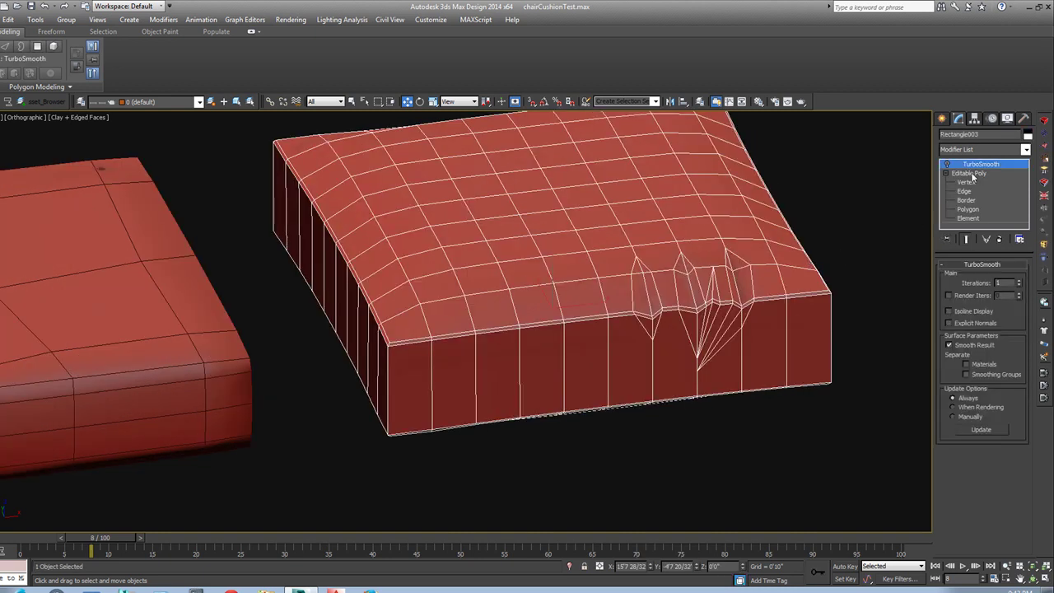
left_click(949, 164)
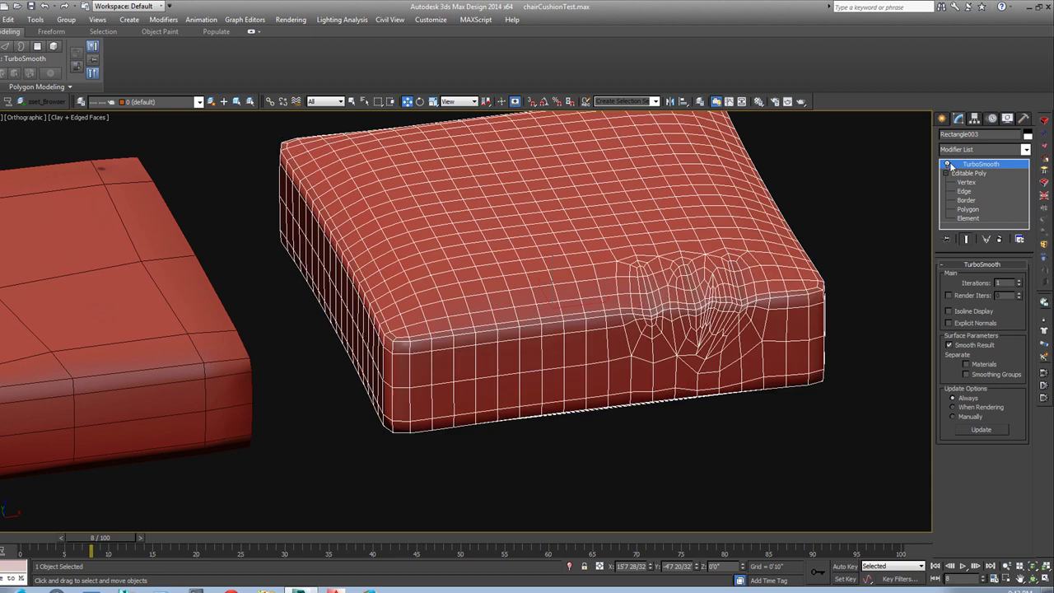
Draw a rectangle in the Top view that surrounds the cushion with a margin on all sides
left_click(857, 218)
left_click(775, 285)
key("z")
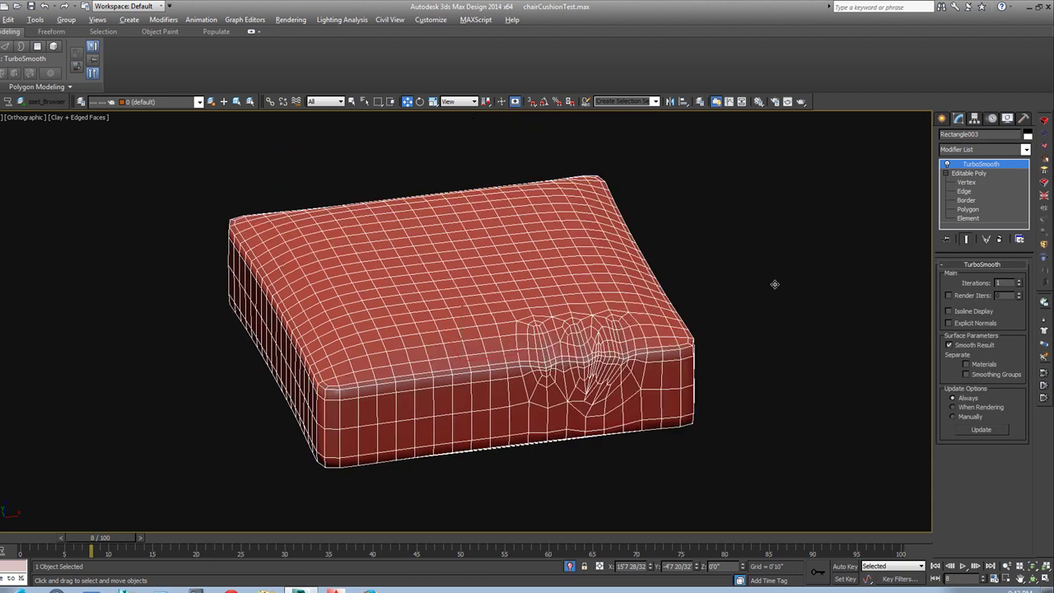
key("t")
left_click(795, 286)
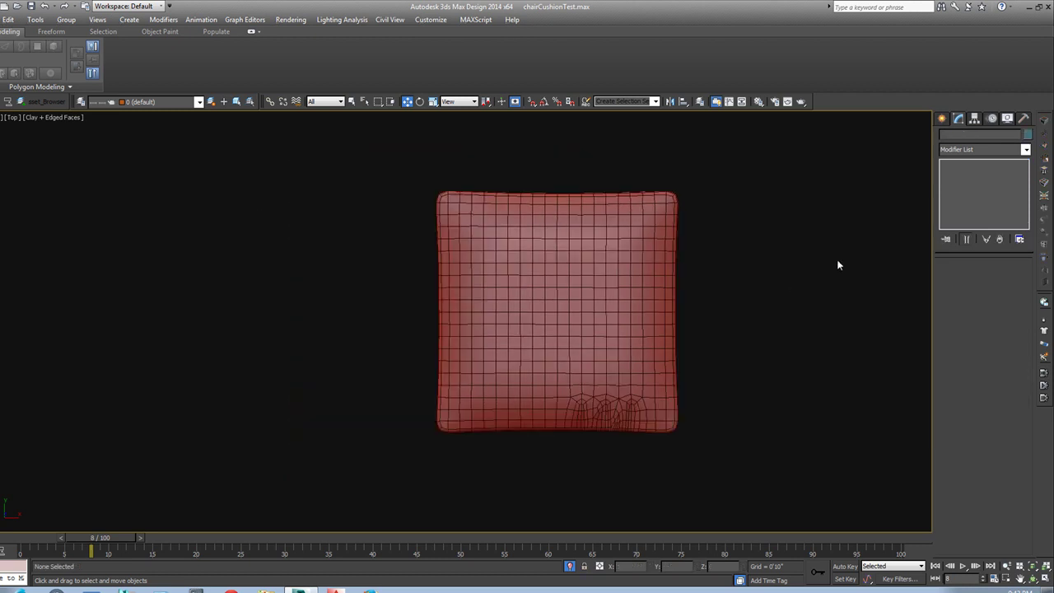
left_click(943, 119)
left_click(958, 136)
left_click(1005, 199)
left_click_drag(373, 138, 752, 491)
Convert the rectangle around the cushion to an Editable Poly
right_click(727, 456)
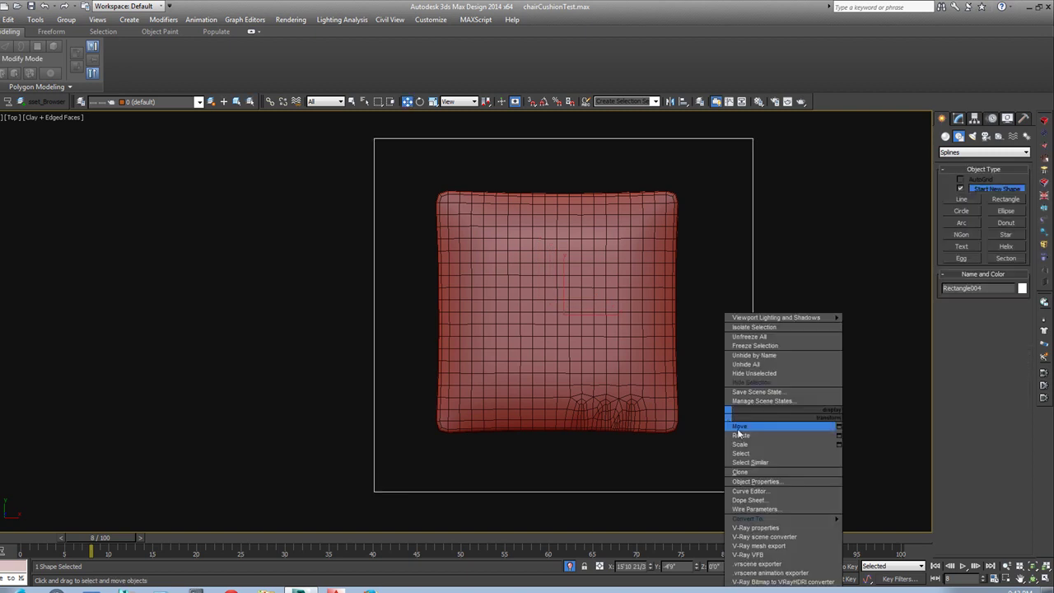
mouse_move(781, 518)
left_click(892, 536)
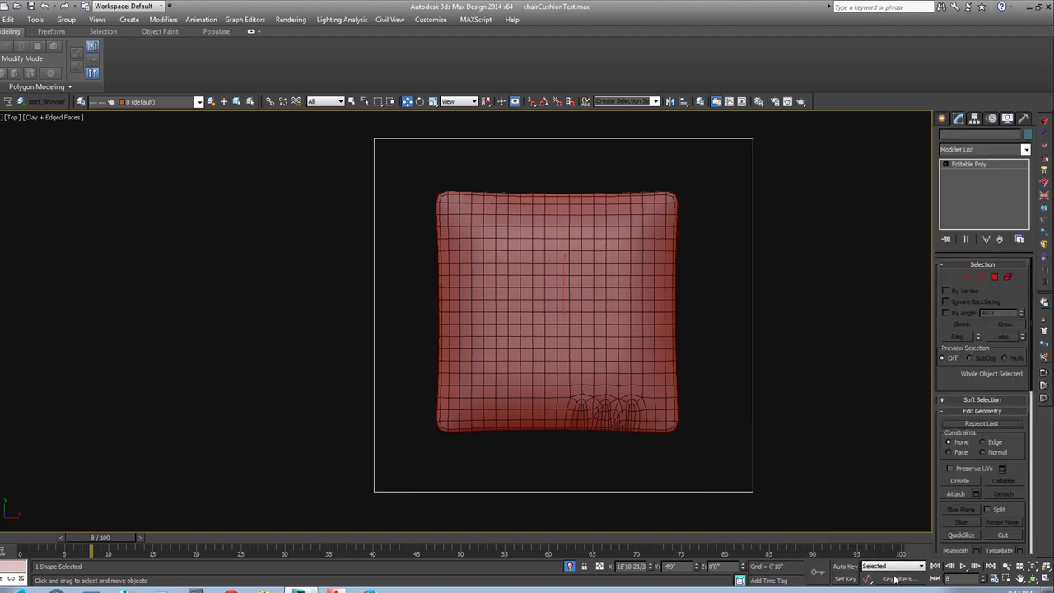
Lower the rectangular plane slightly beneath the cushion in the Front view, and select the plane and cushion together
key("f")
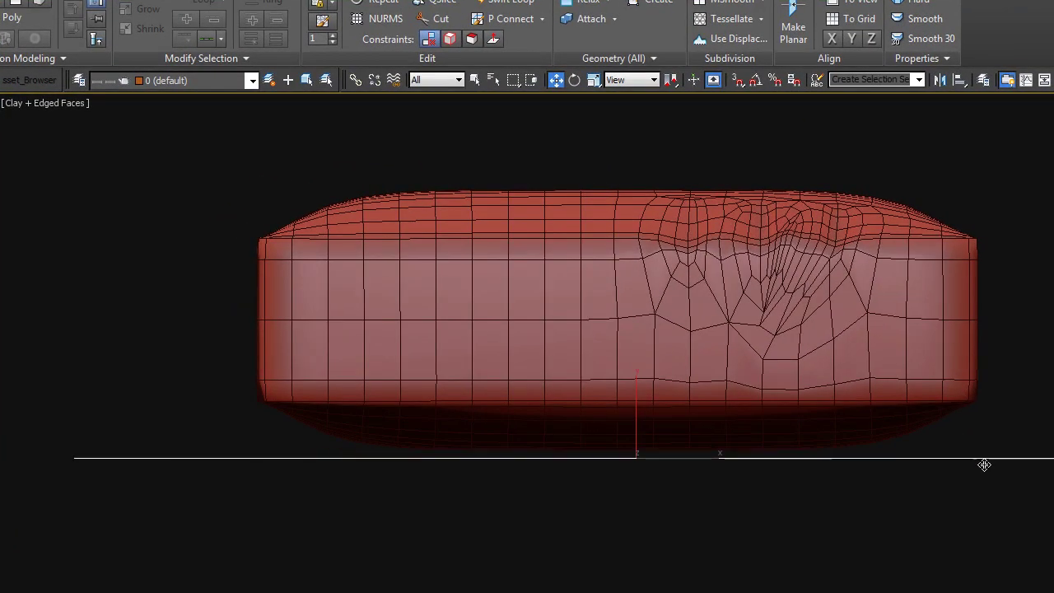
left_click_drag(984, 464, 984, 490)
left_click(1002, 434)
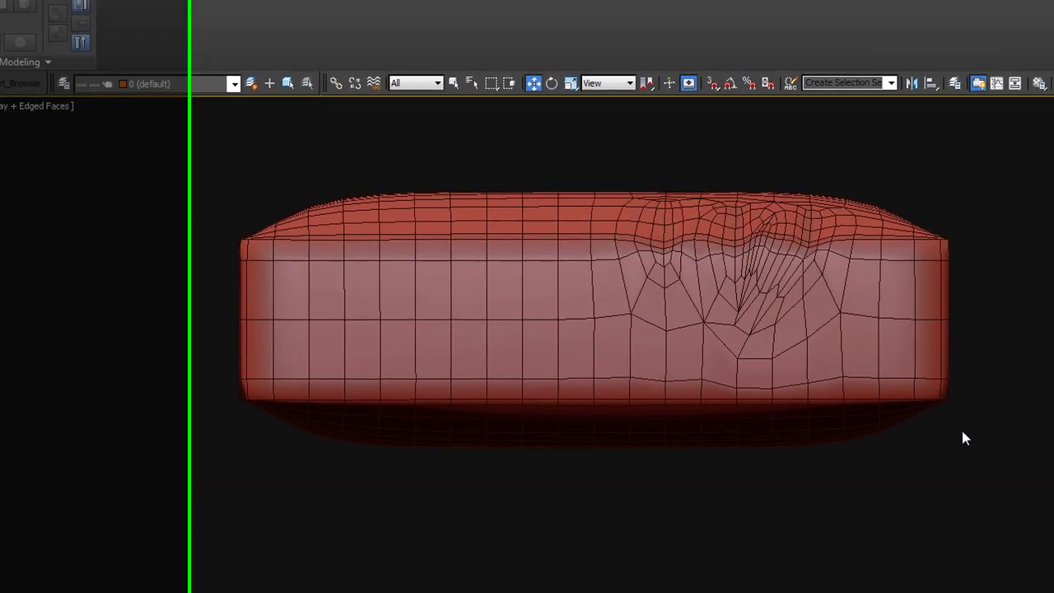
left_click_drag(1030, 542, 779, 333)
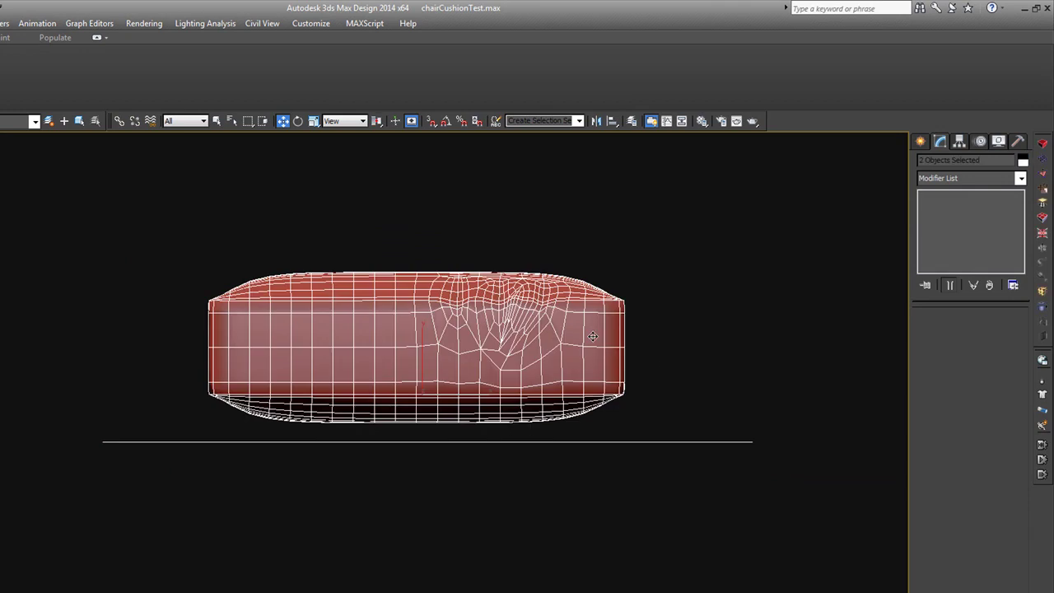
Apply one shared Cloth modifier to the cushion and the plane, and rename the cushion object as cushion
right_click(592, 336)
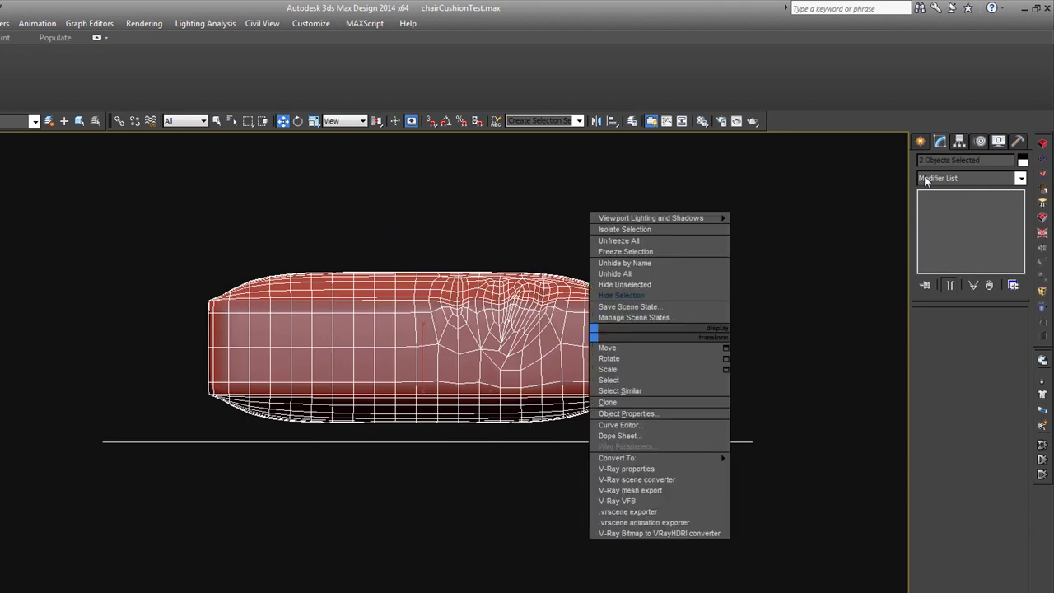
left_click(1020, 178)
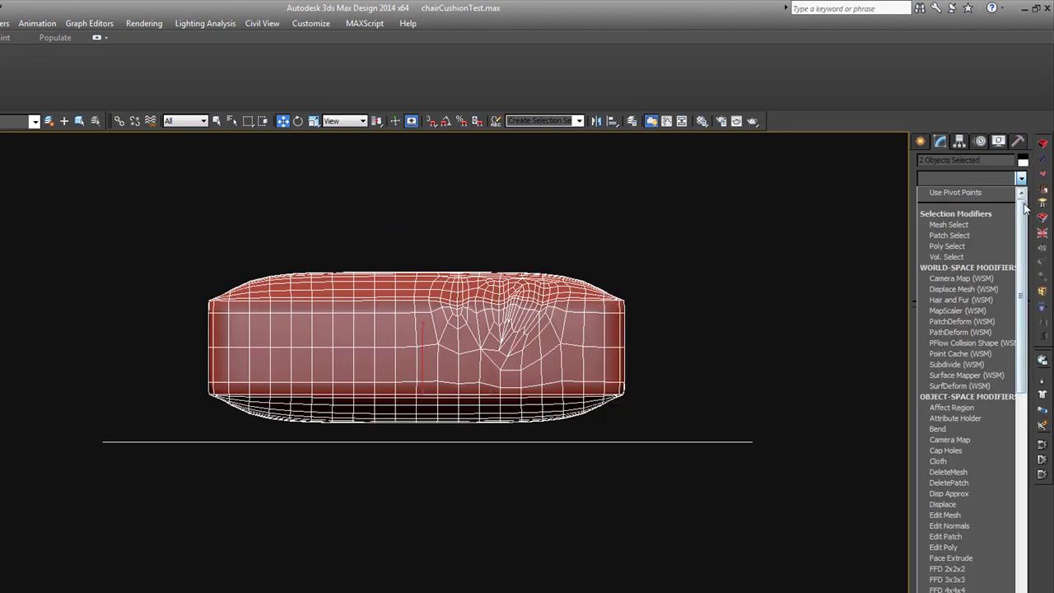
left_click(951, 460)
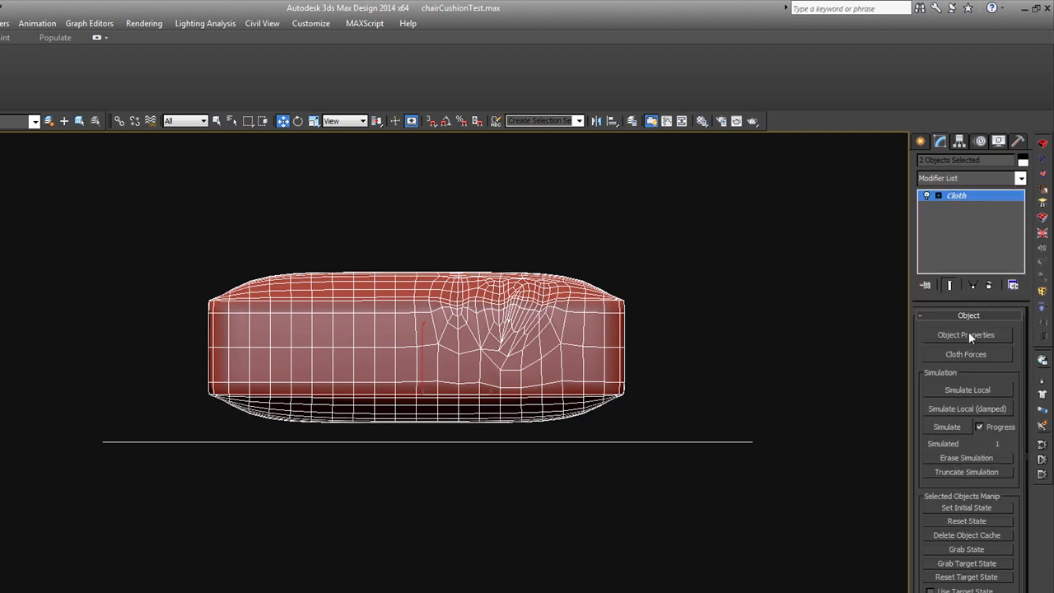
left_click(576, 314)
left_click(996, 158)
type("cushion")
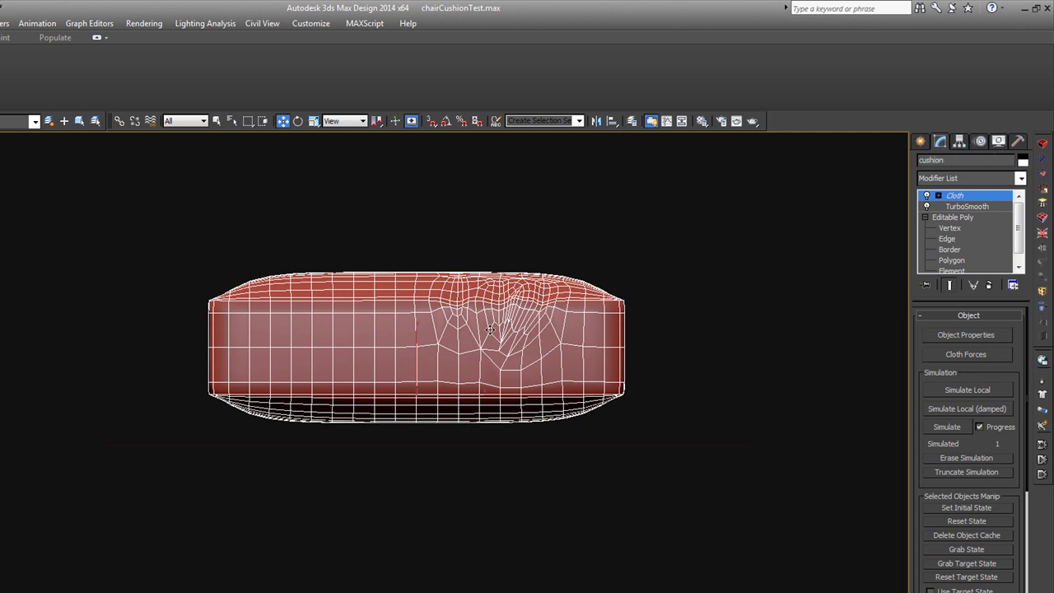
left_click(644, 240)
key("ctrl+z")
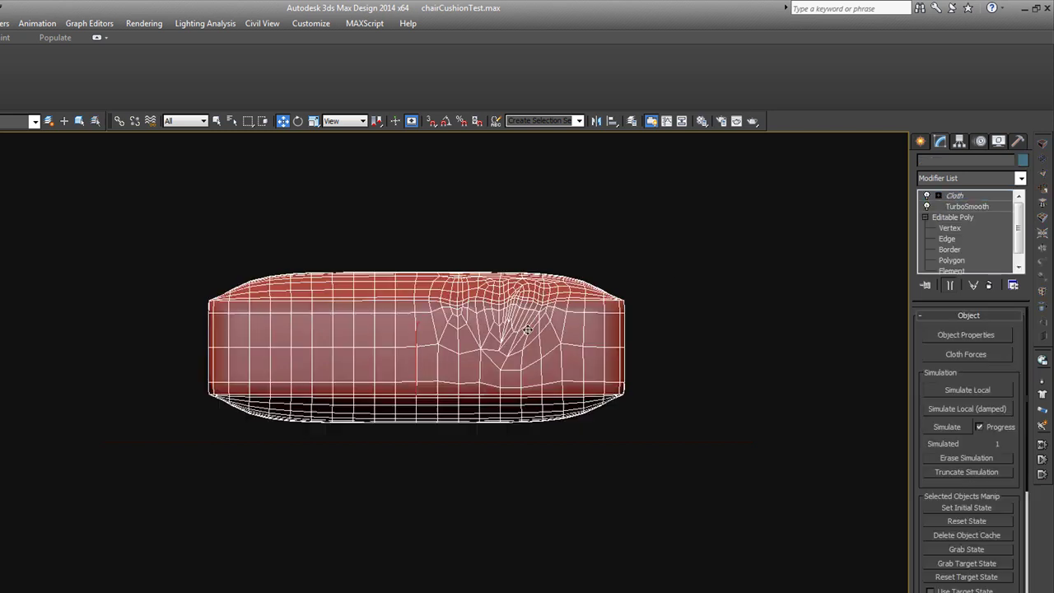
In the Cloth object properties, make the cushion a Cloth object with the Silk preset and a pressure of 0.5
left_click(958, 335)
left_click(274, 168)
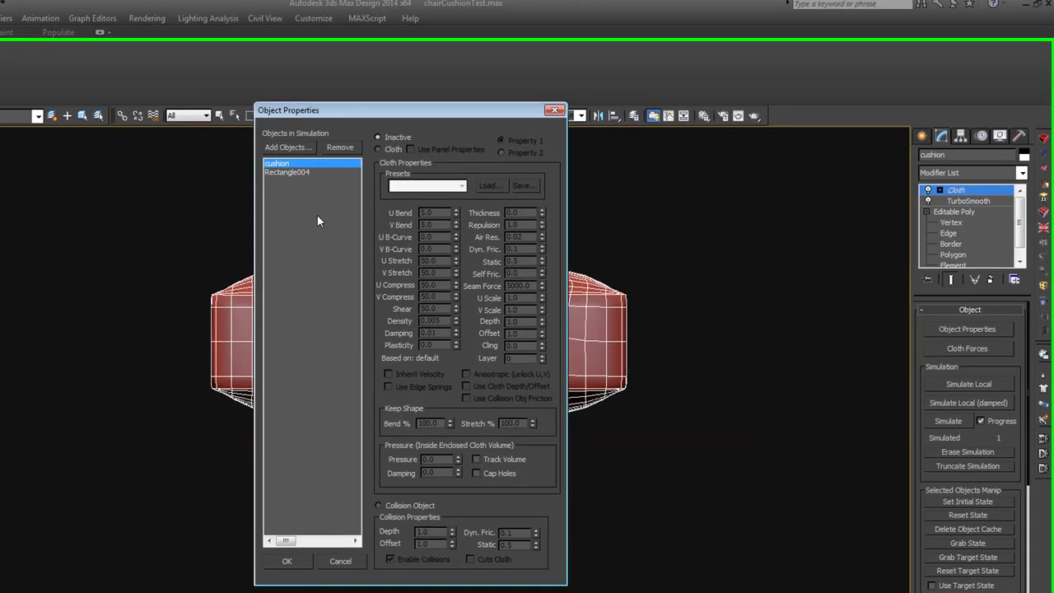
left_click(474, 144)
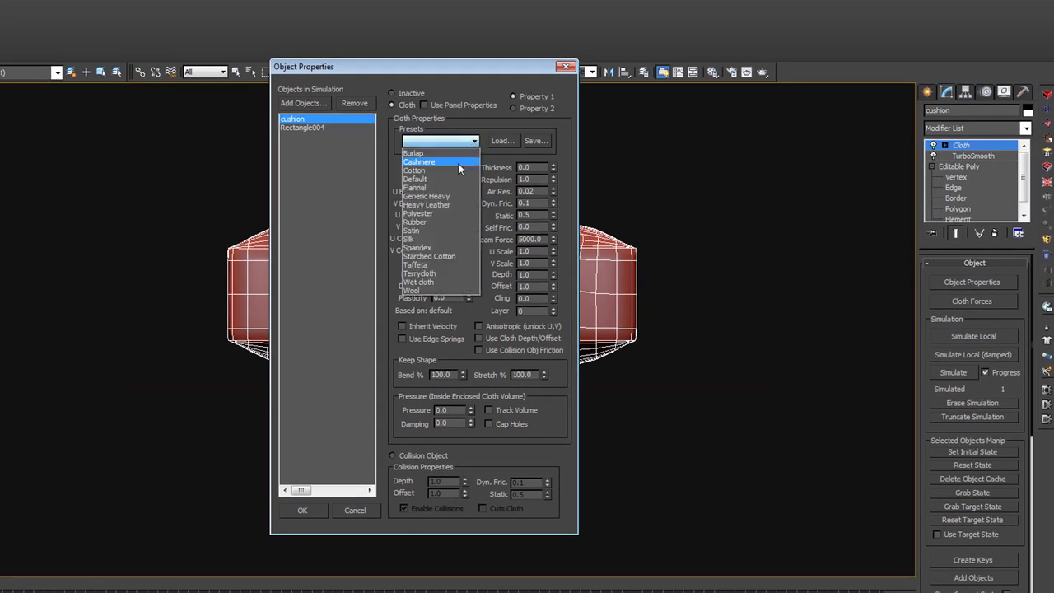
left_click(433, 234)
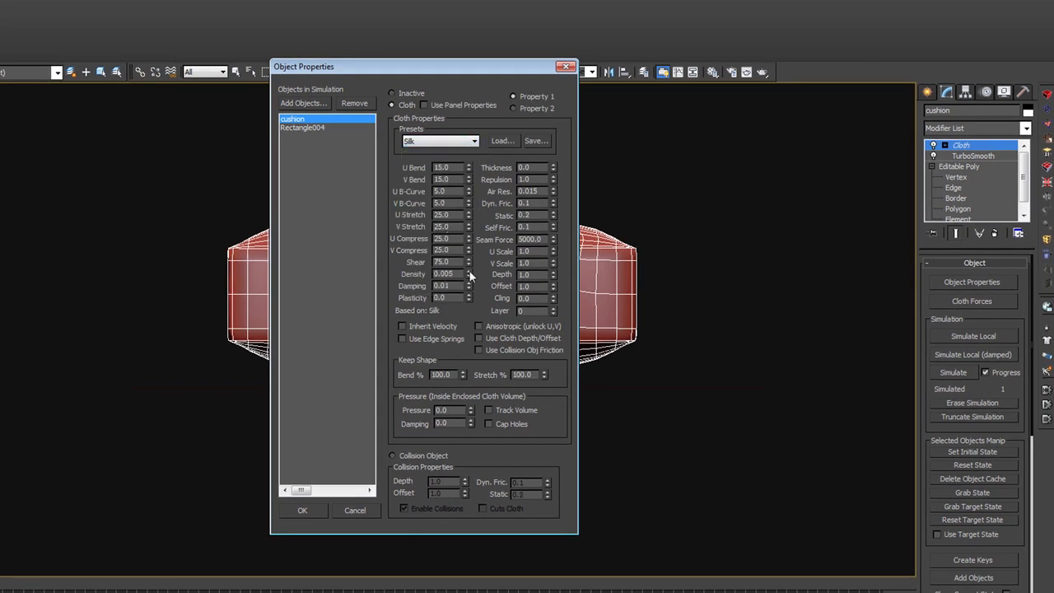
left_click(443, 410)
type(".5")
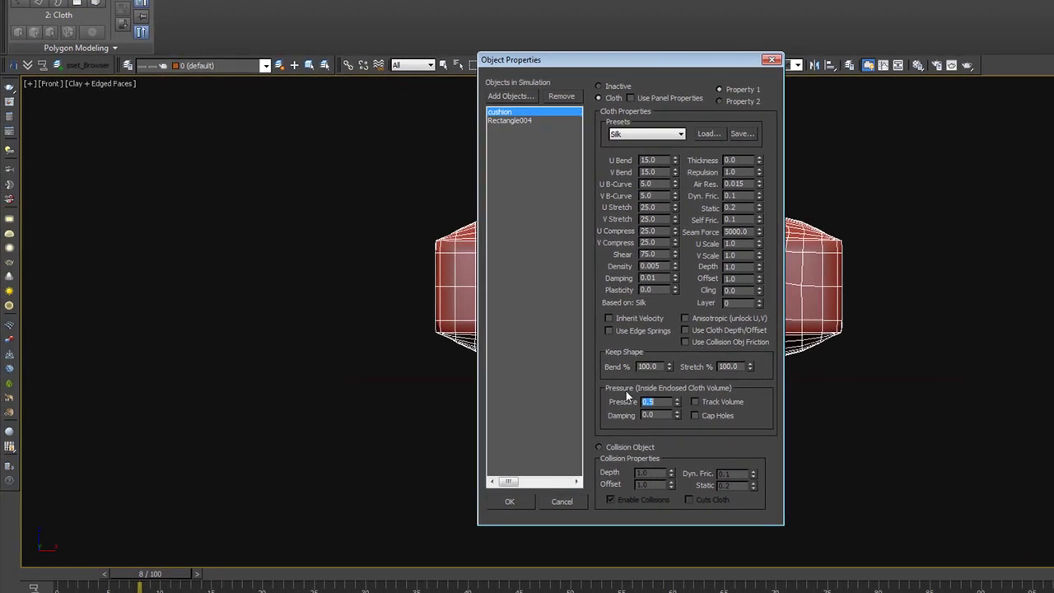
Make the rectangular plane a Collision Object in the cloth simulation and accept the object properties
left_click(522, 503)
left_click(524, 121)
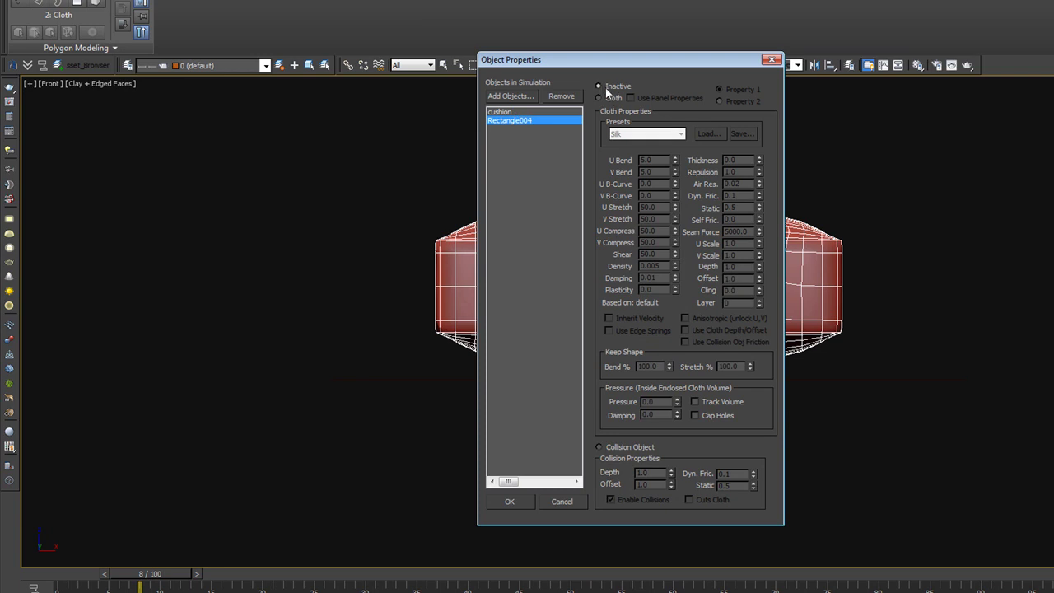
left_click(599, 447)
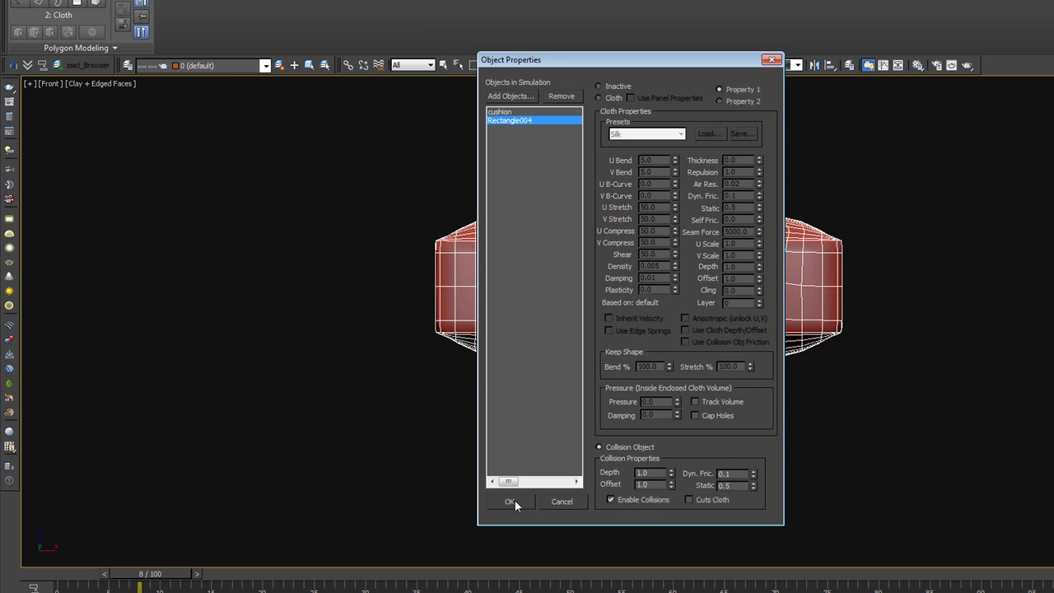
left_click(512, 500)
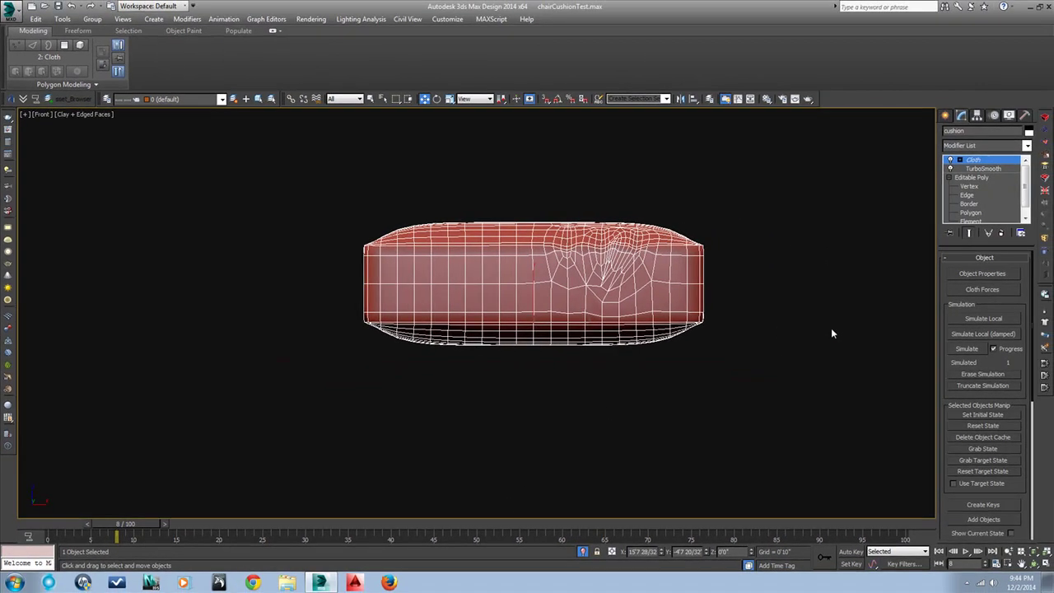
Set the cloth simulation's gravity to -100
left_click_drag(1014, 298, 907, 65)
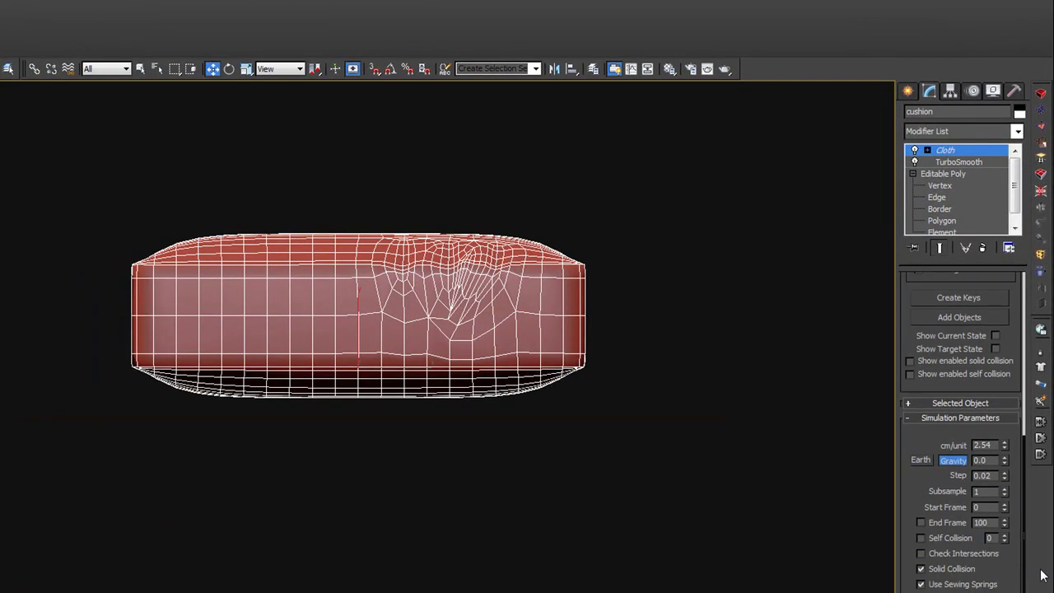
double_click(978, 459)
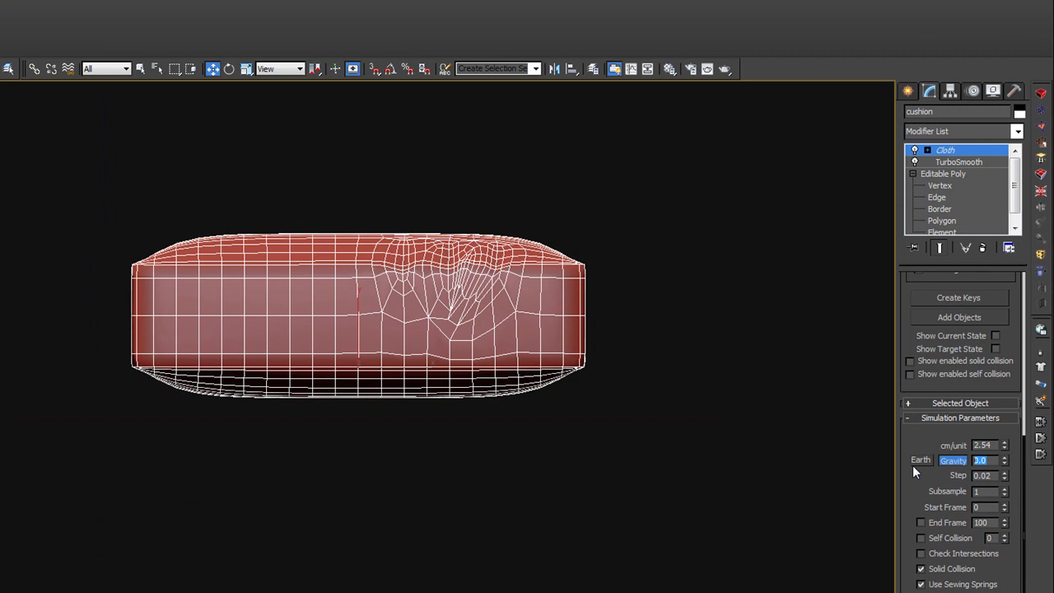
type("-1")
key("Return")
middle_click(653, 335)
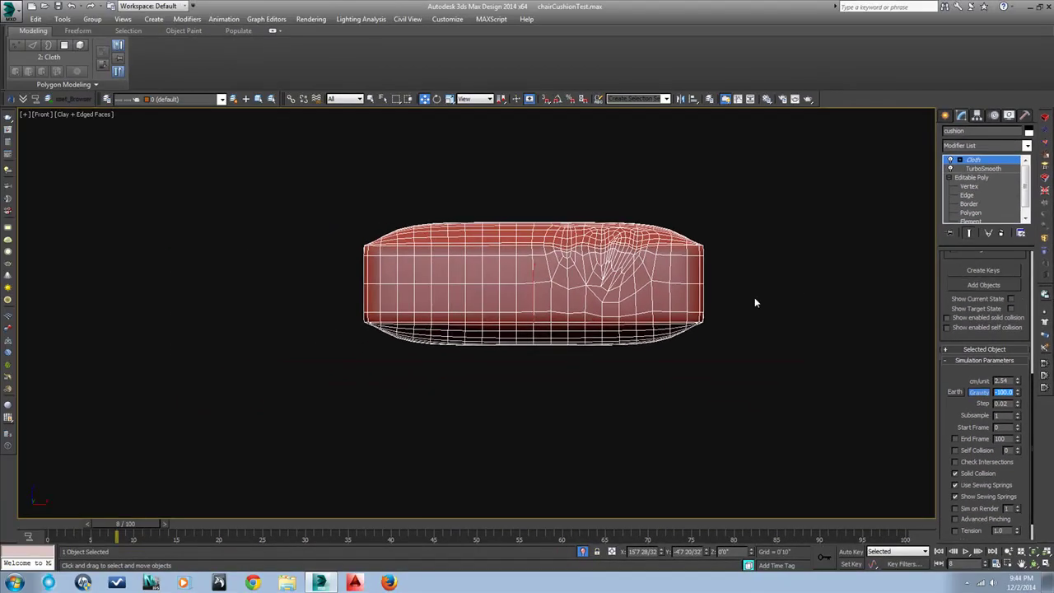
Run the full cloth simulation so the cushion drops onto the plane, watching it from an angled orthographic view
left_click(754, 299)
scroll(674, 321, "down", 2)
left_click(671, 324)
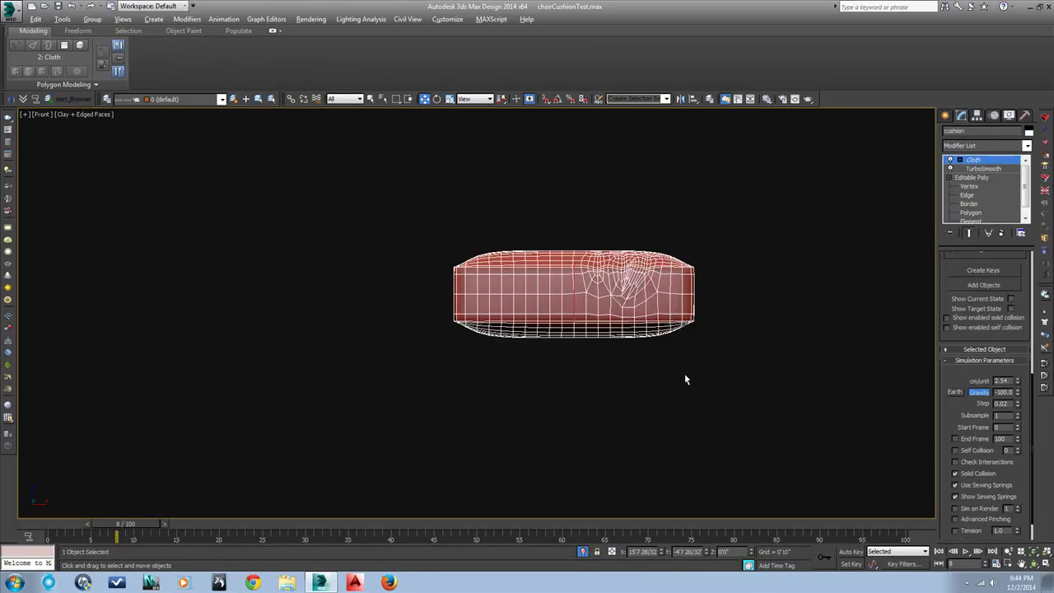
middle_click_drag(690, 375, 633, 393, "alt")
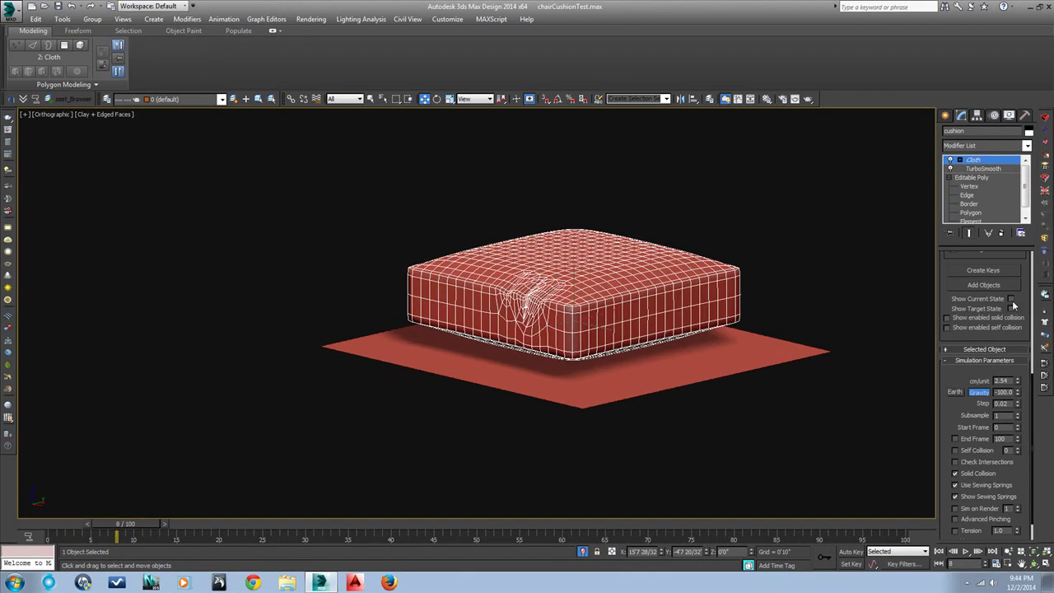
scroll(1004, 370, "up", 6)
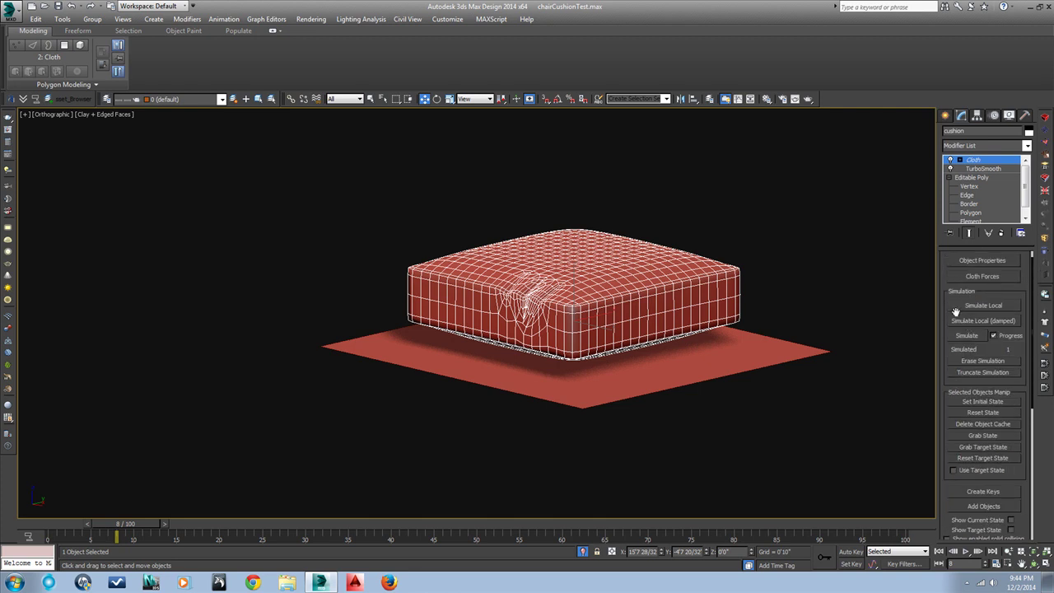
left_click(968, 336)
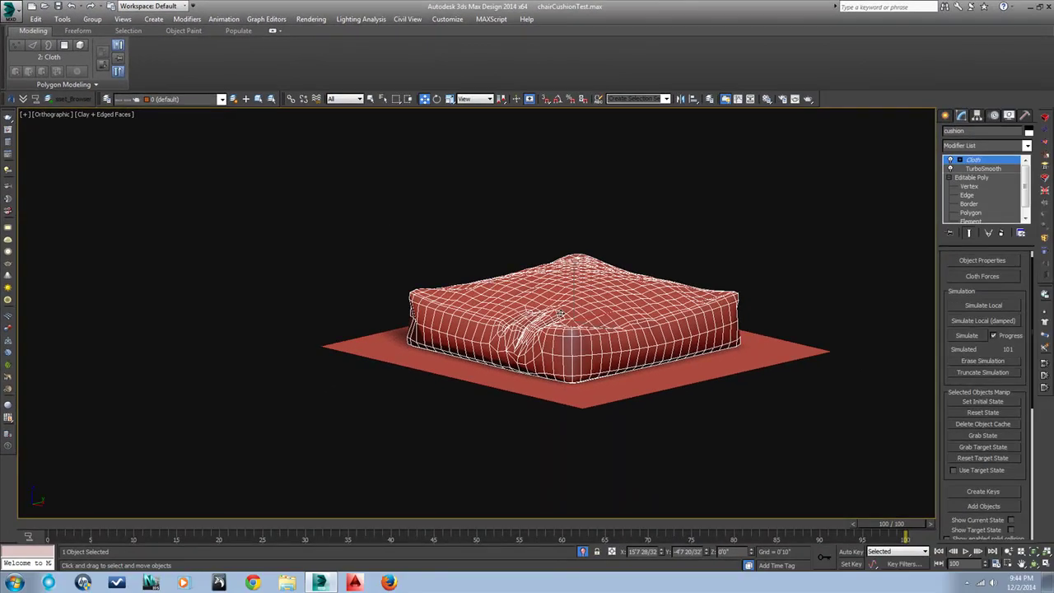
Scrub through the simulated frames in the Front view and settle on frame 66 as the cushion's shape
middle_click_drag(559, 314, 649, 323, "alt")
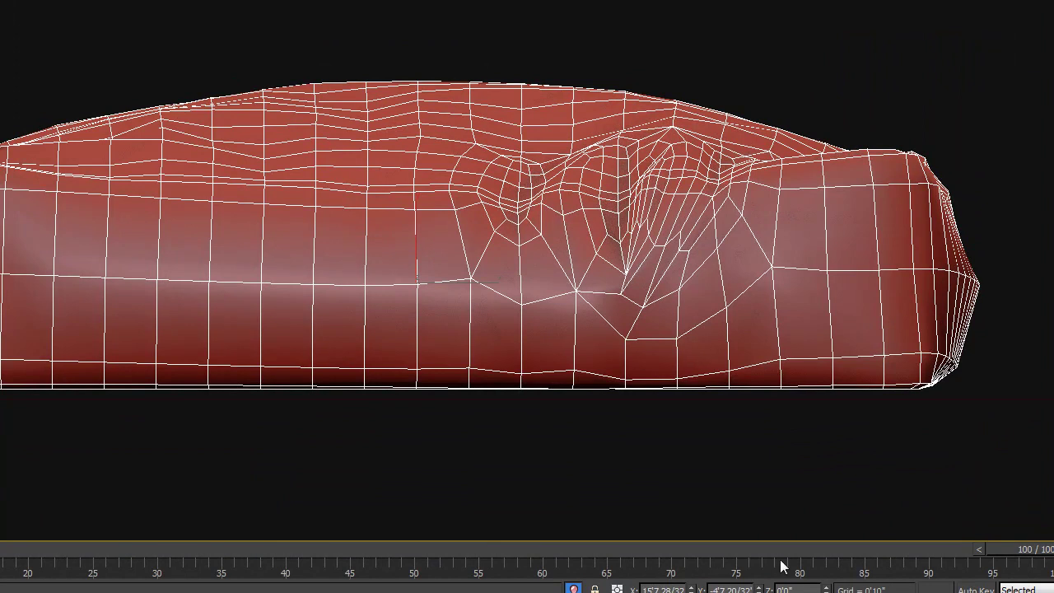
left_click_drag(1029, 557, 376, 423)
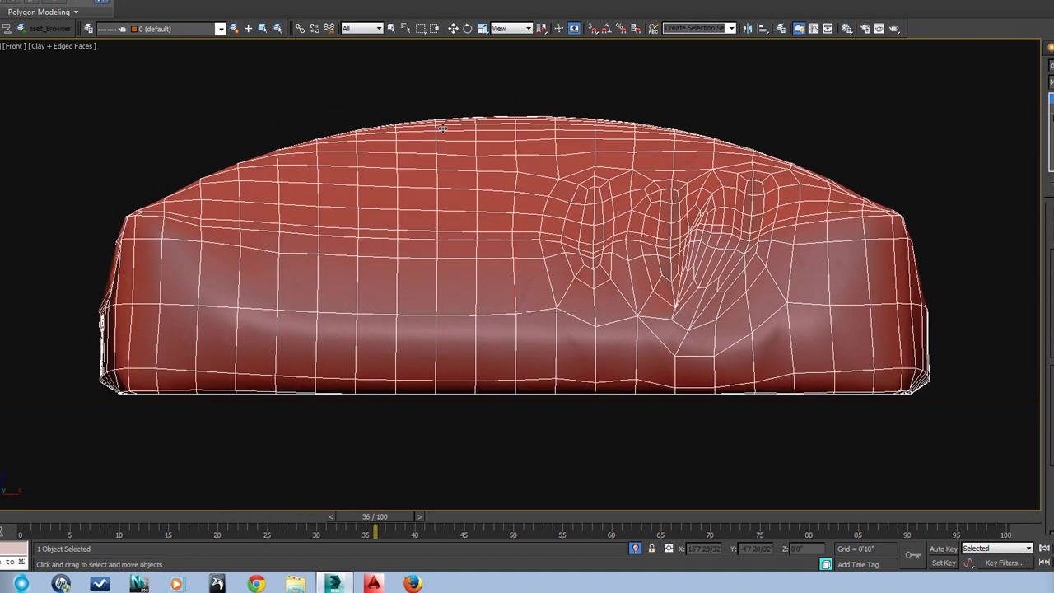
key("w")
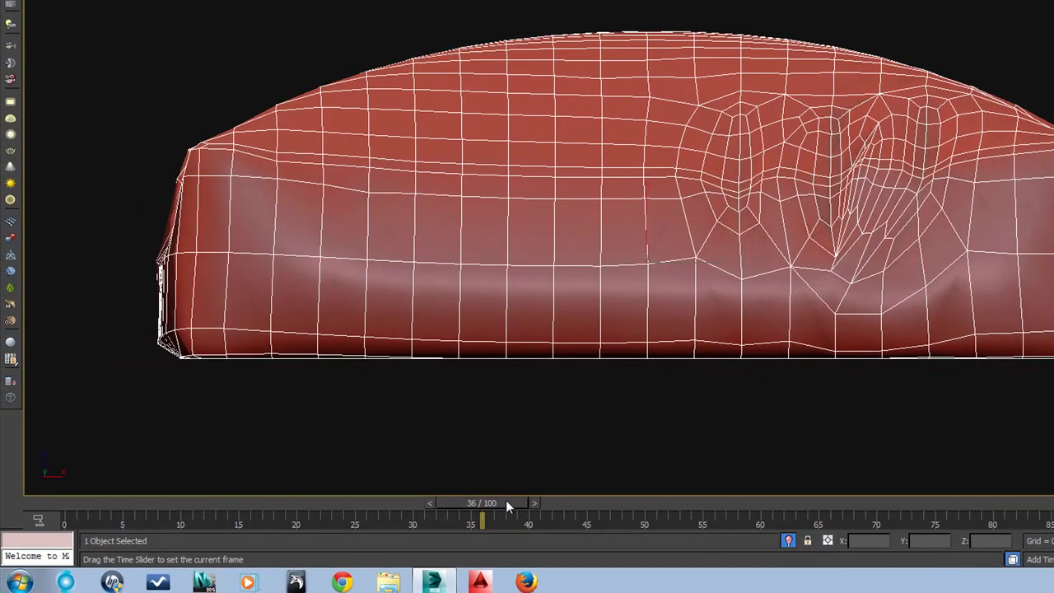
left_click_drag(395, 517, 494, 518)
left_click_drag(622, 504, 847, 502)
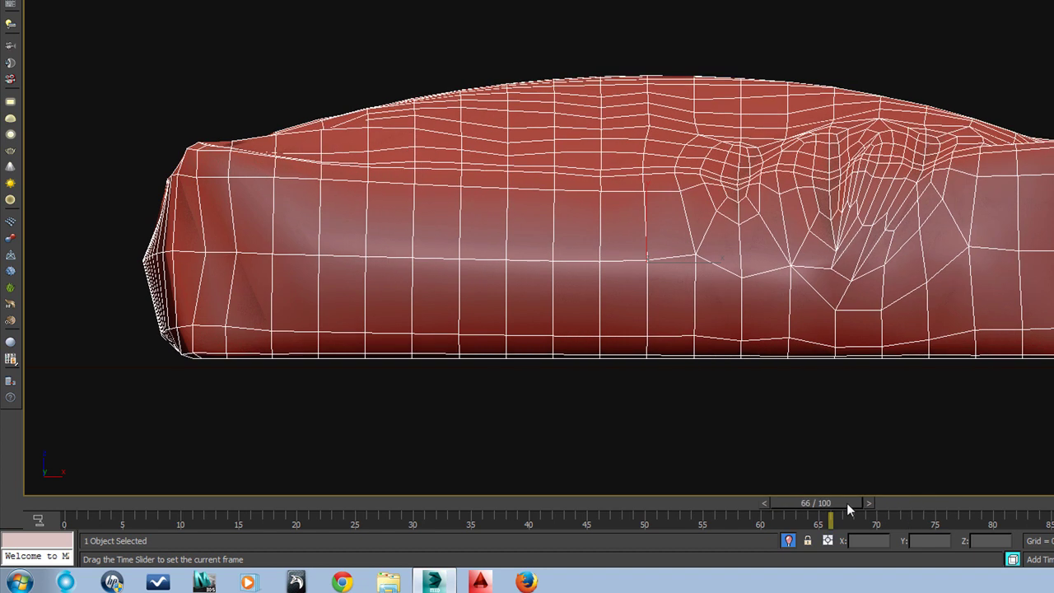
Examine the settled cushion's wrinkles, corners and sides from several angles, with and without edged faces
middle_click_drag(855, 241, 955, 314, "alt")
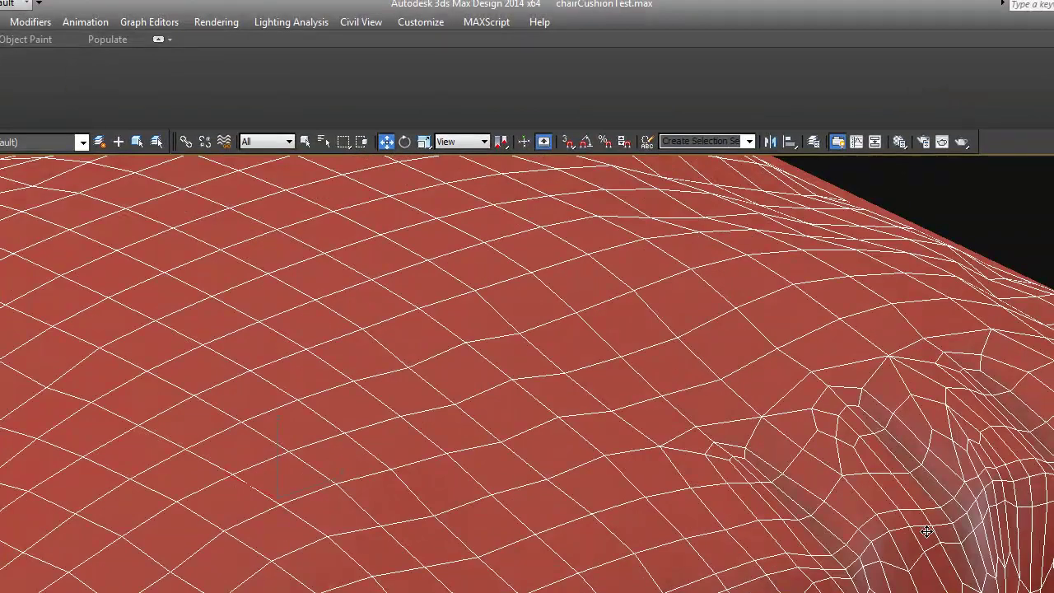
scroll(926, 531, "down", 4)
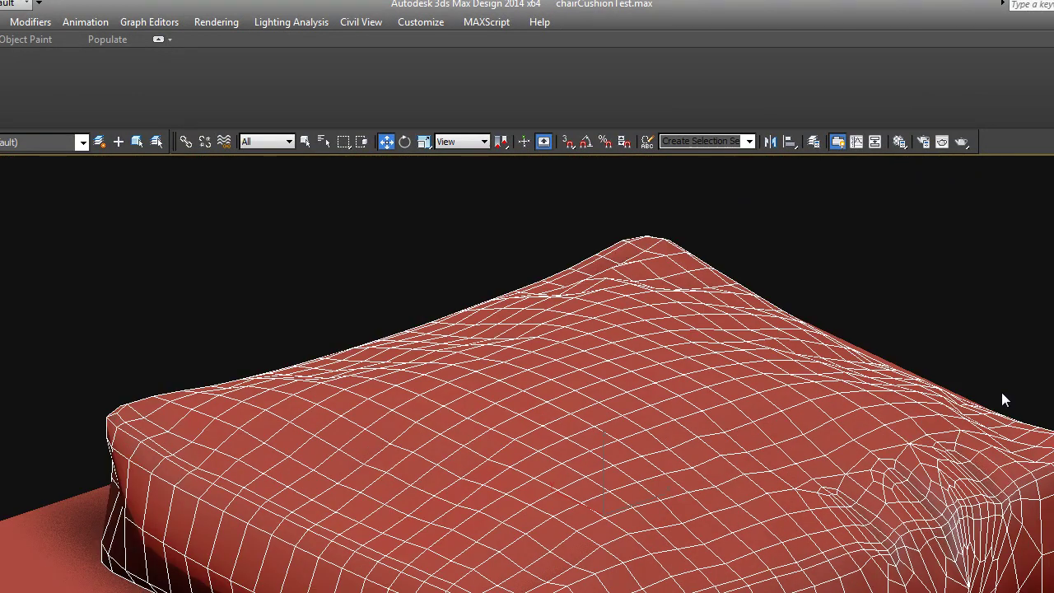
key("F4")
key("F4")
key("F4")
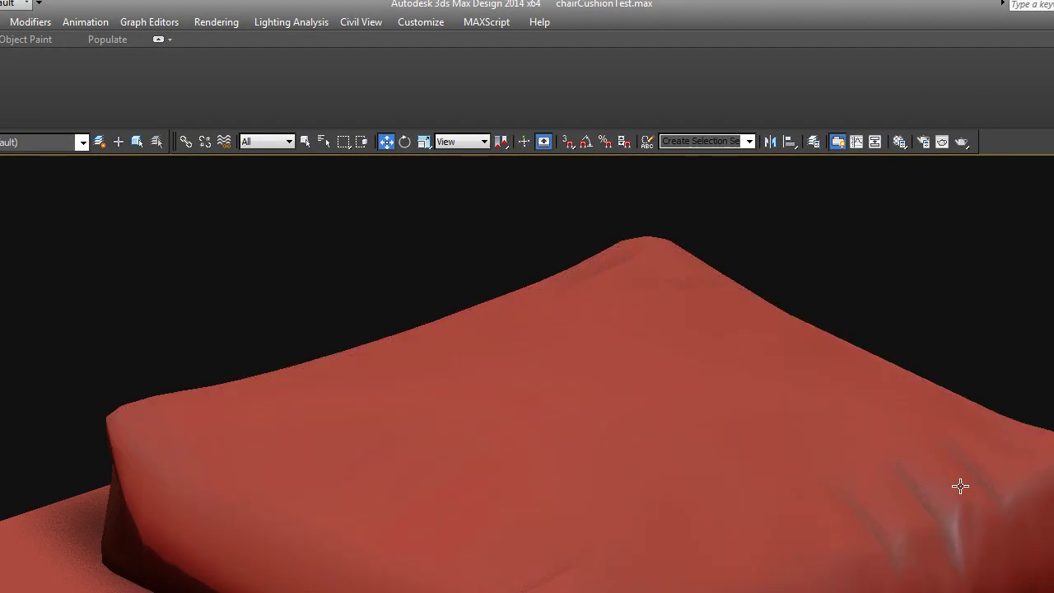
key("F4")
scroll(972, 527, "down", 3)
middle_click_drag(973, 540, 931, 517, "alt")
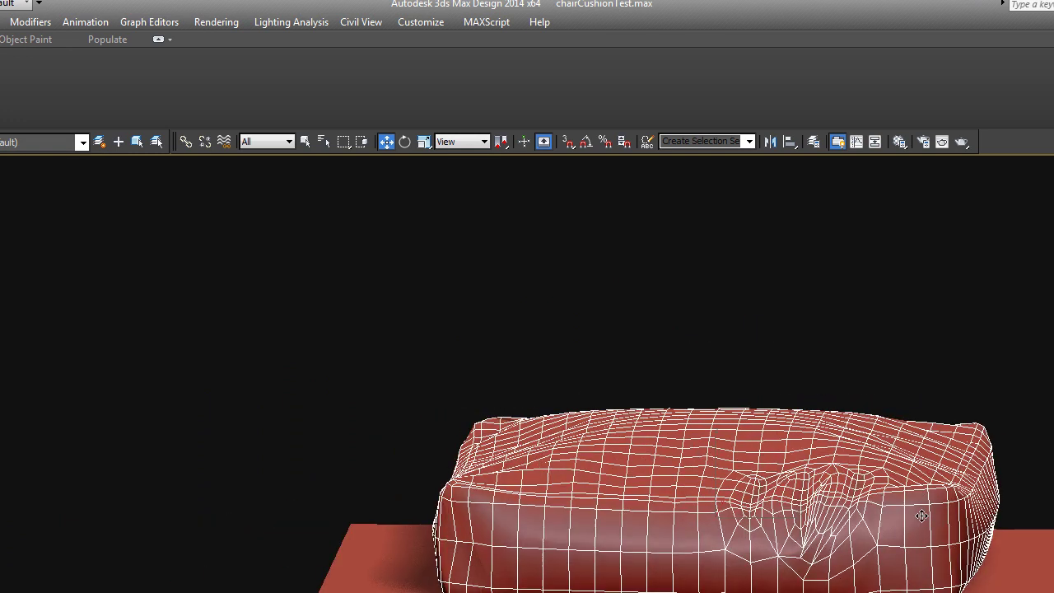
scroll(922, 504, "up", 3)
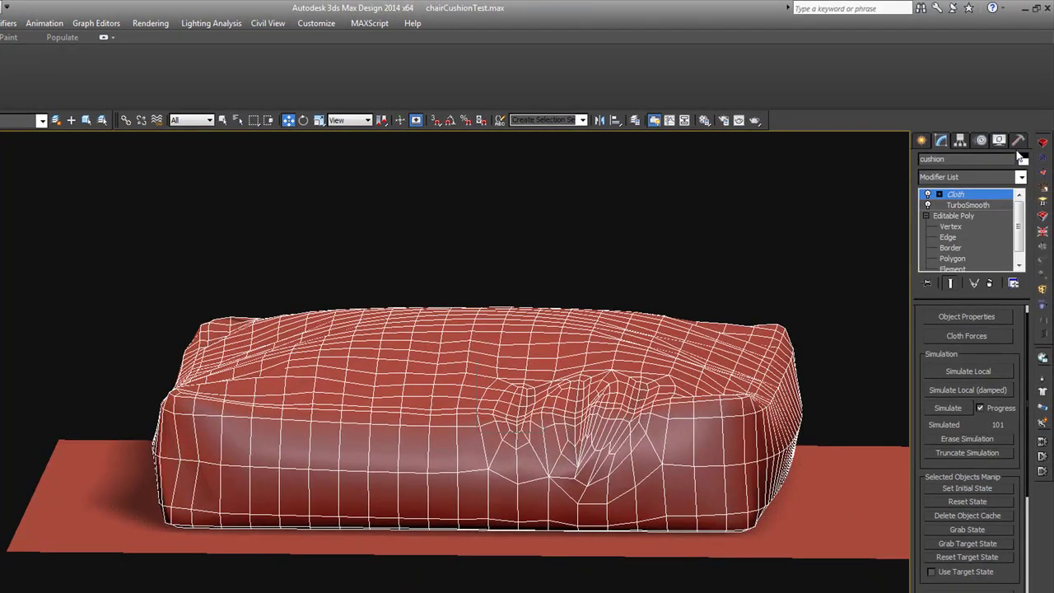
Add an Edit Poly modifier above the cushion's Cloth modifier and switch to edge editing
left_click(1020, 176)
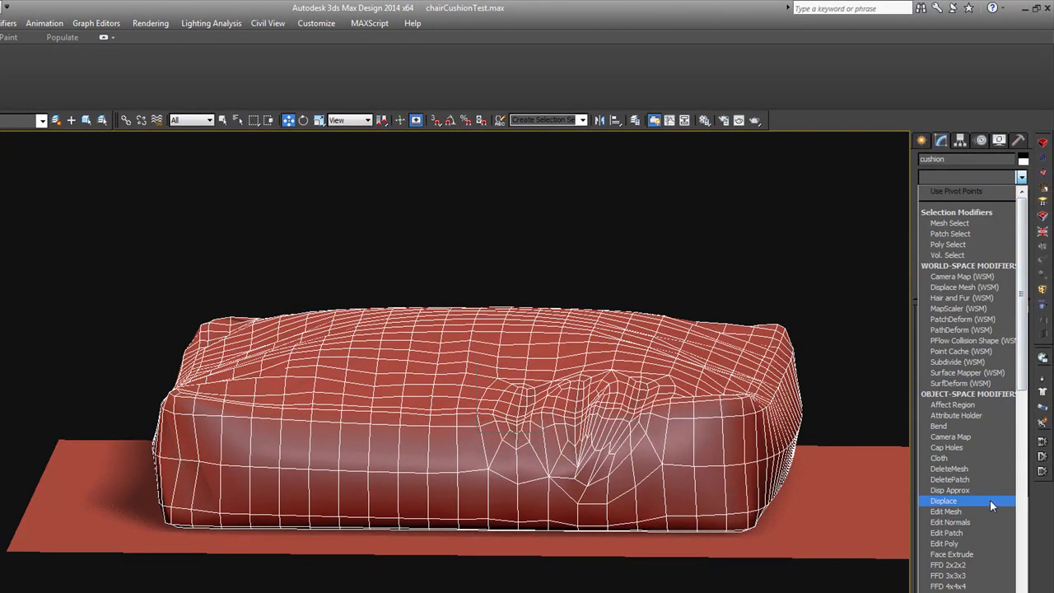
left_click(970, 539)
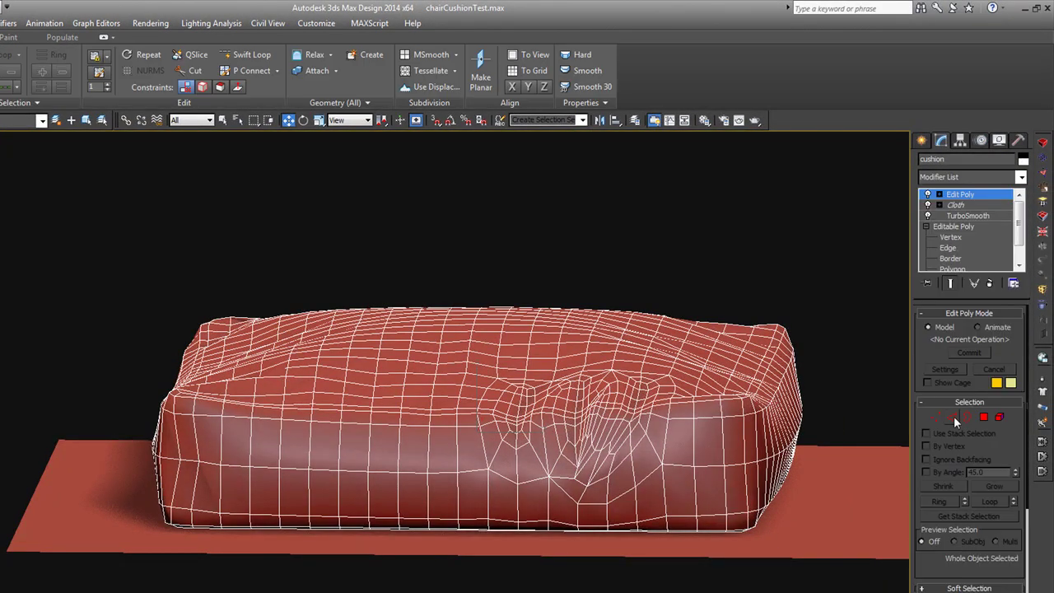
left_click(955, 416)
scroll(669, 410, "up", 3)
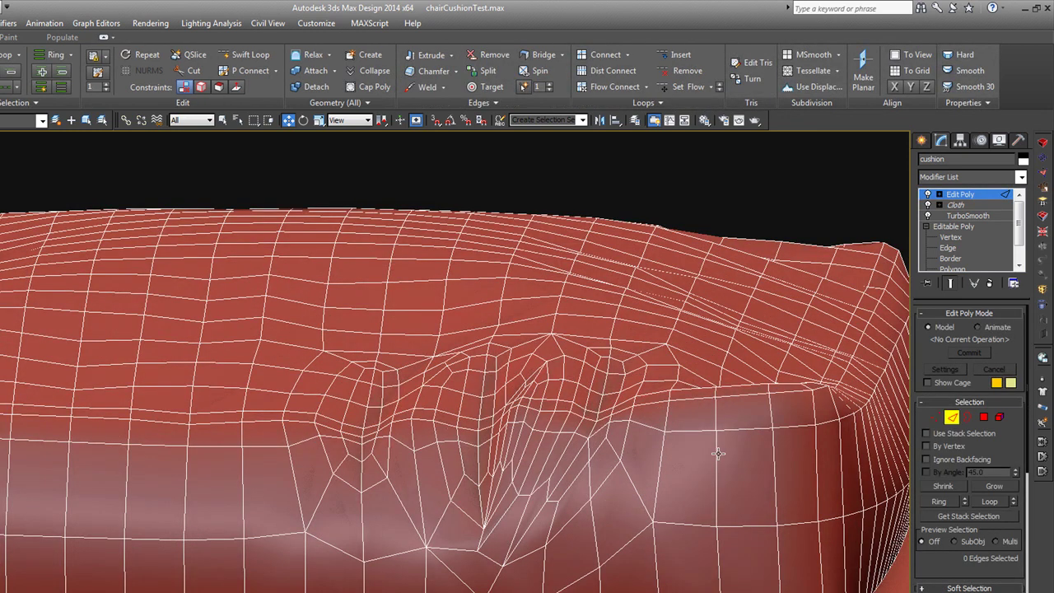
scroll(546, 442, "down", 8)
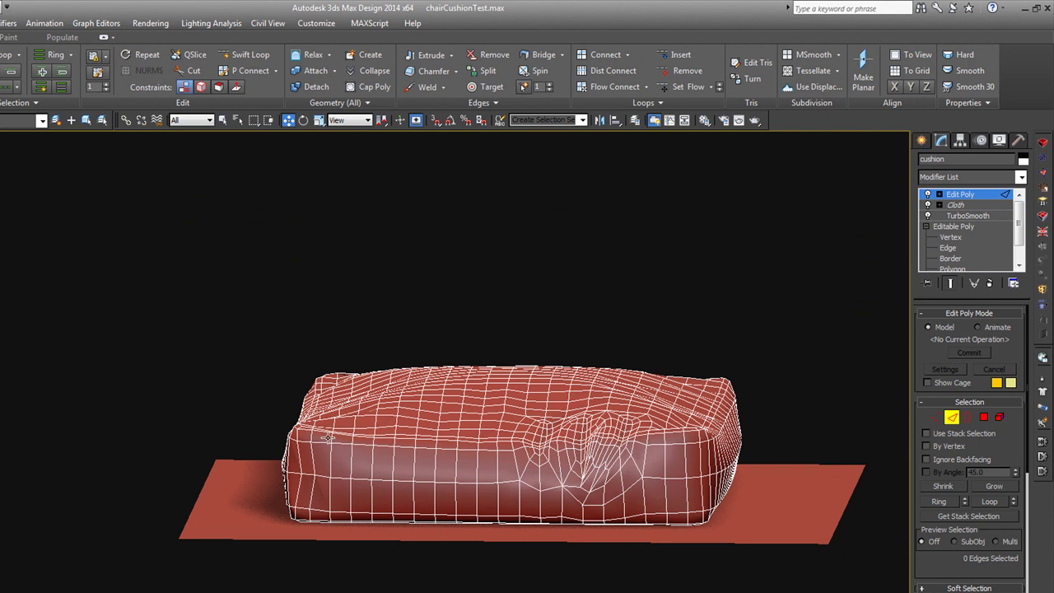
Select the entire edge loop along the cushion's upper seam and check that it runs through the wrinkled area
scroll(328, 437, "up", 4)
left_click(287, 425)
scroll(287, 425, "up", 3)
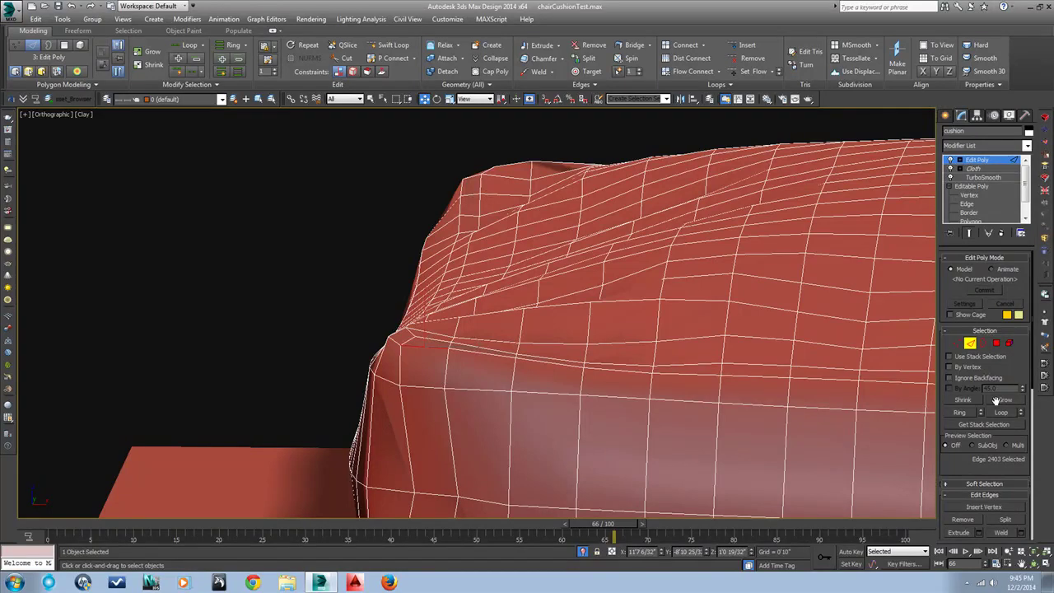
scroll(996, 399, "down", 1)
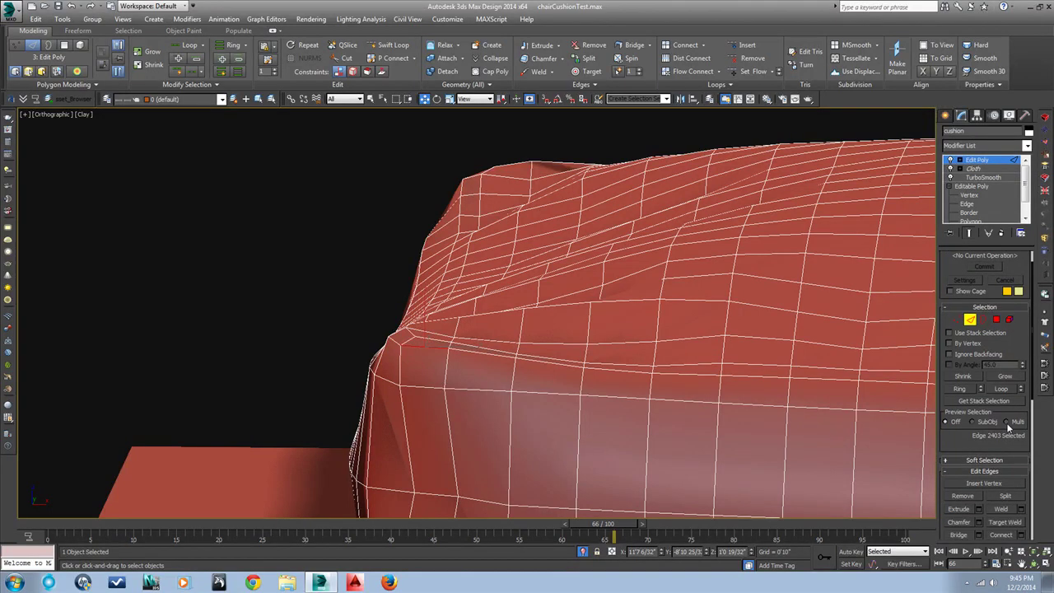
left_click(1001, 388)
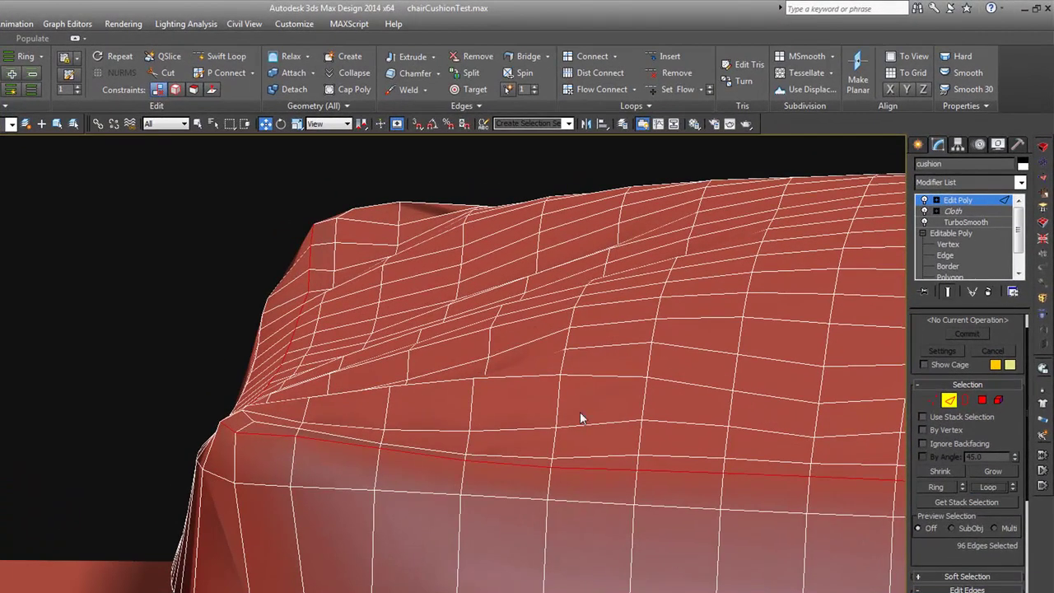
scroll(478, 444, "down", 2)
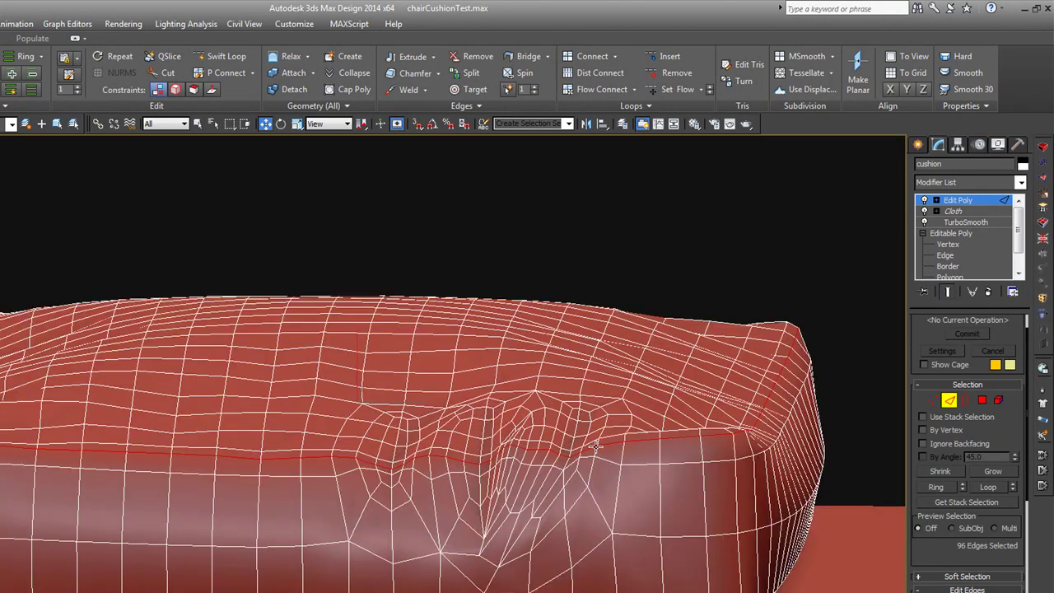
scroll(597, 445, "down", 2)
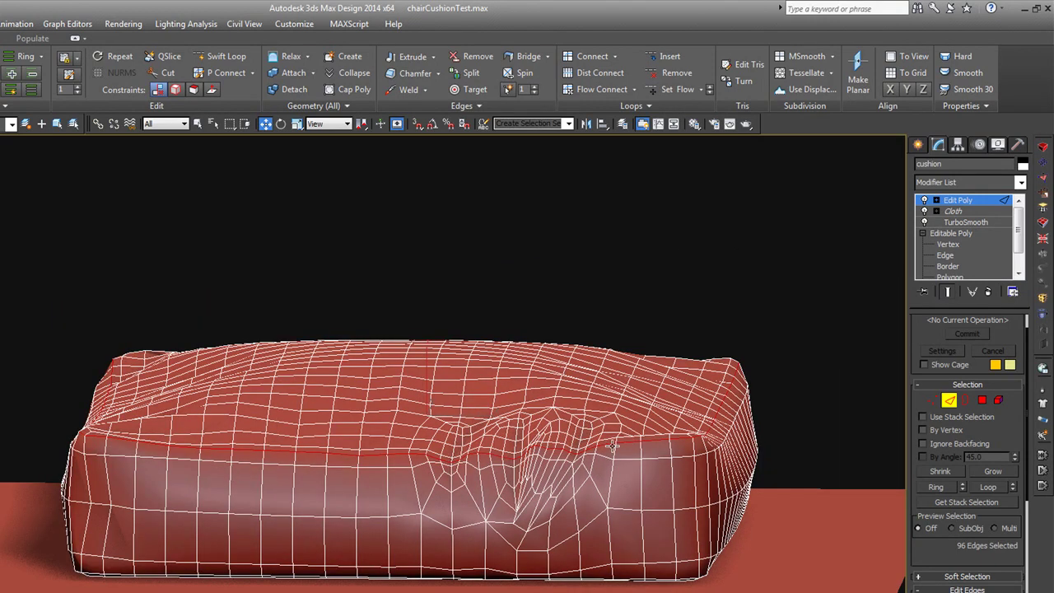
scroll(613, 445, "up", 2)
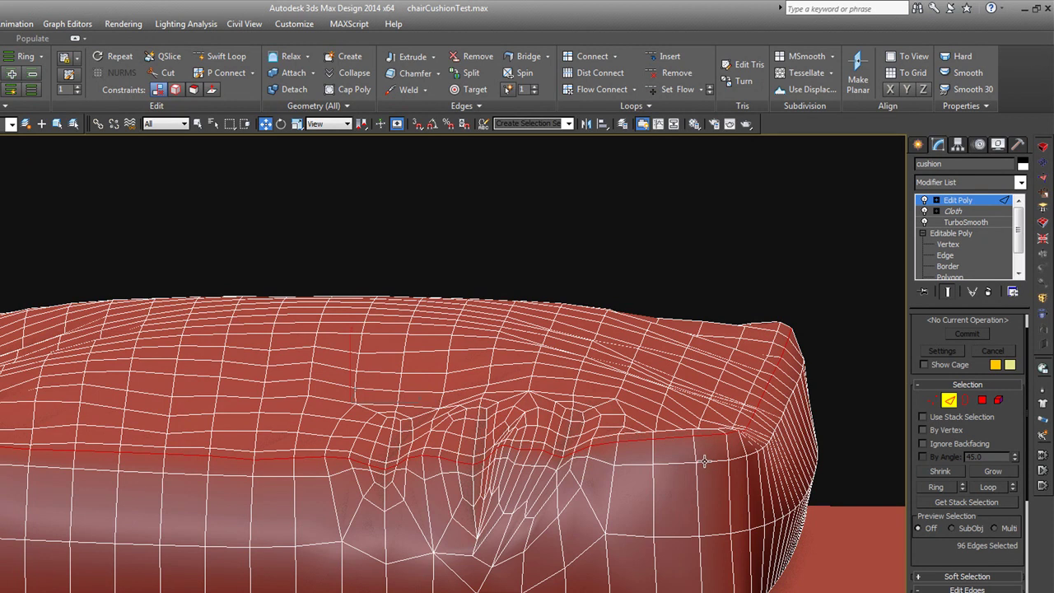
scroll(704, 461, "down", 3)
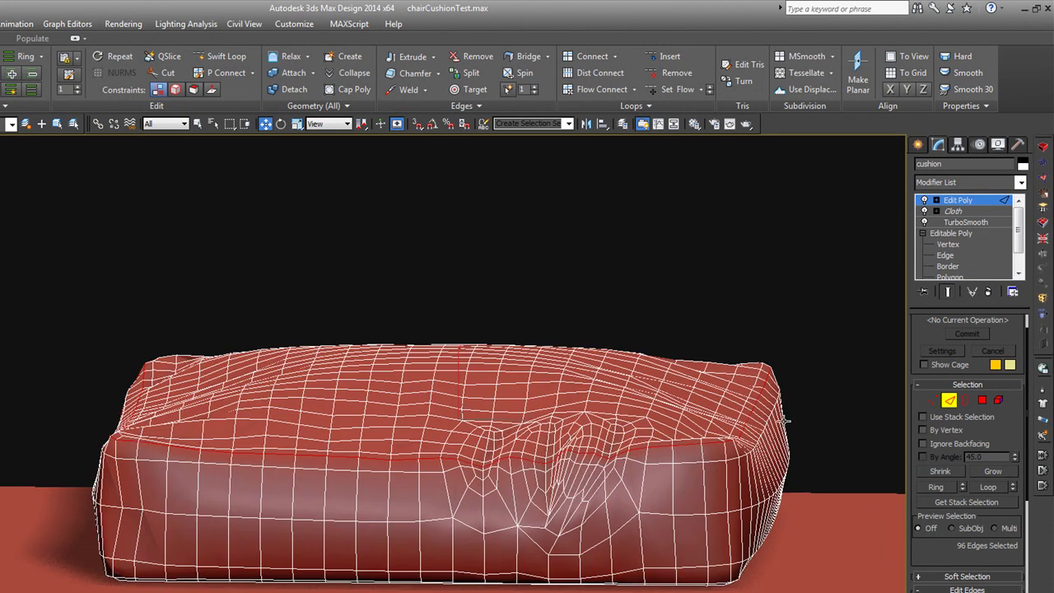